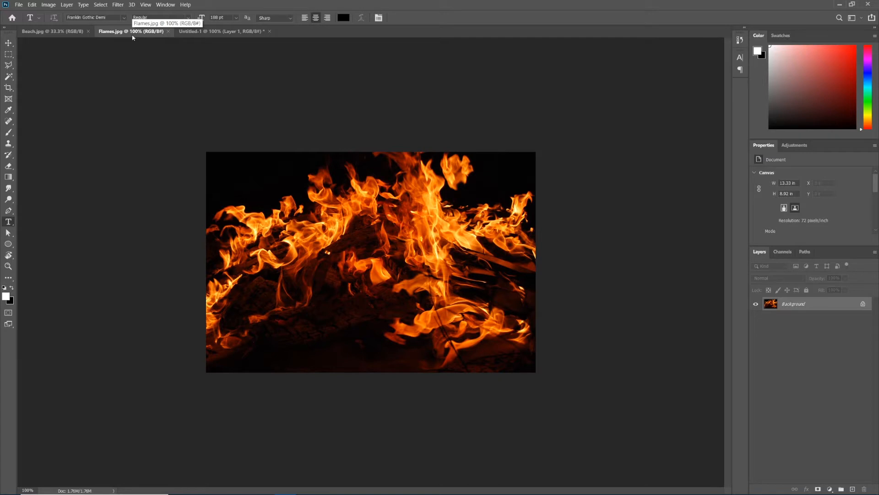
Step: Add the text "BEACH" on the artboard of the Untitled-1 document
left_click(209, 31)
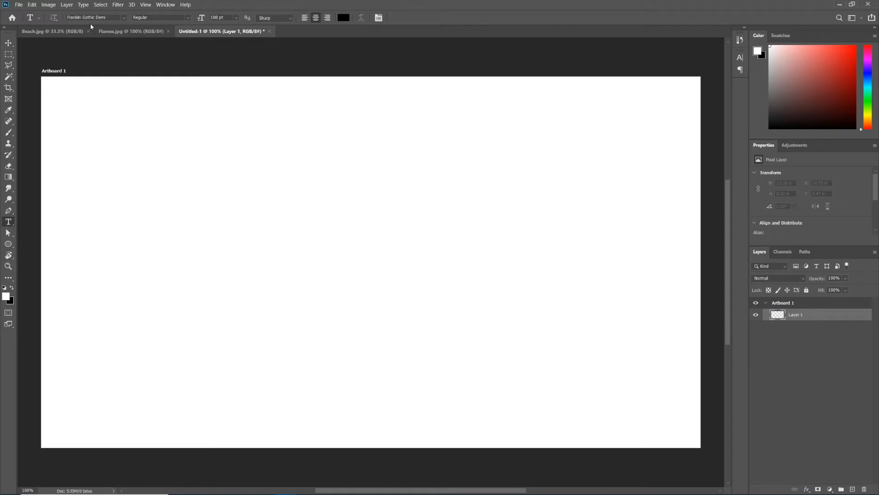
left_click(210, 263)
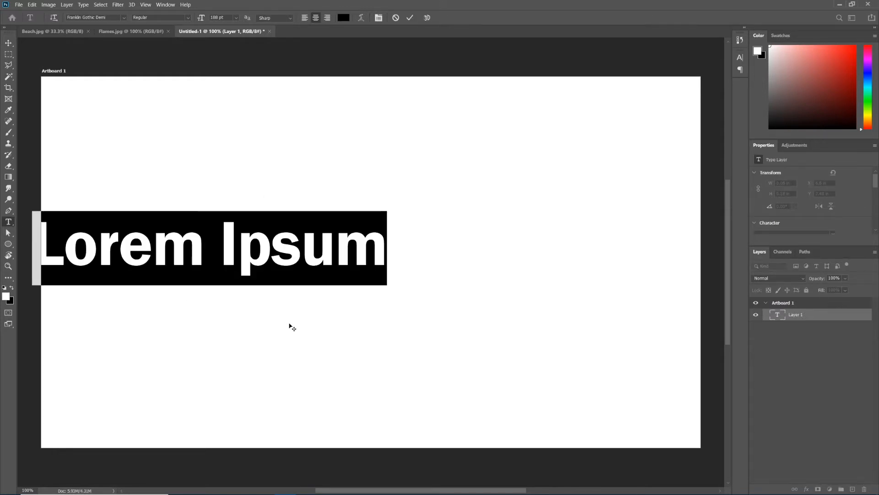
type("BEACH")
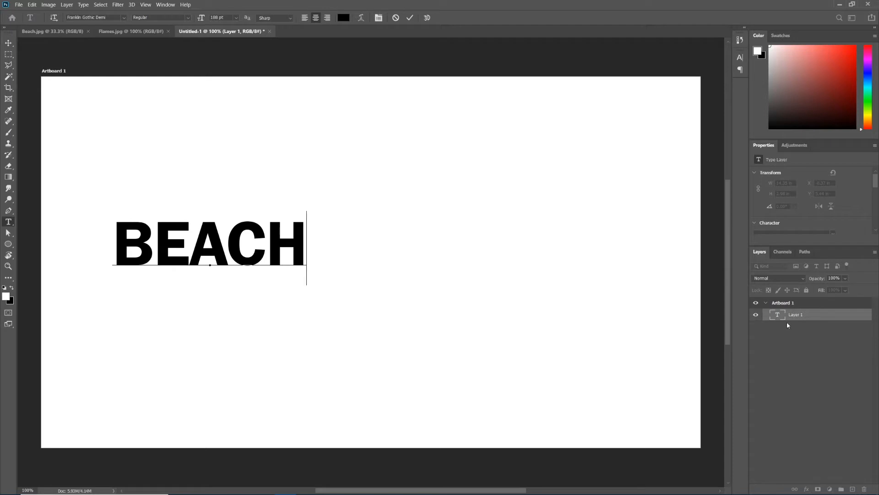
Step: Enlarge the BEACH text to 452 pt and move it to about the middle of the artboard
double_click(775, 314)
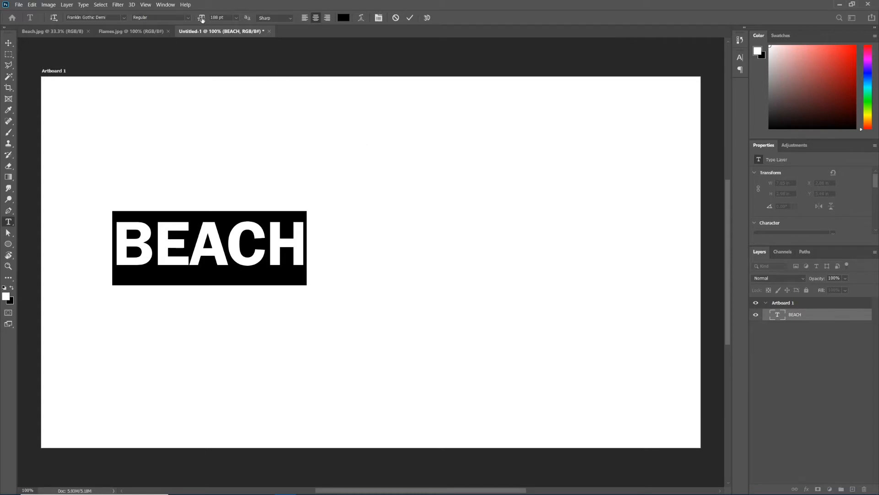
left_click_drag(202, 19, 338, 17)
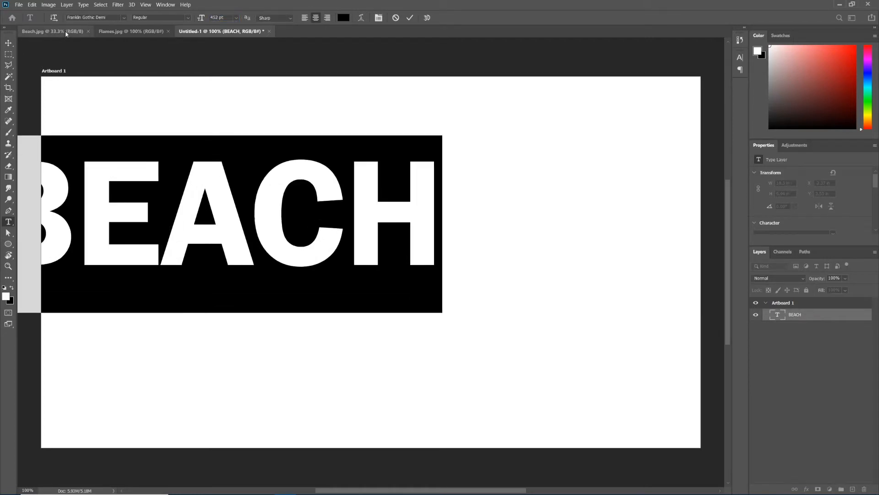
left_click(9, 42)
left_click_drag(95, 191, 231, 239)
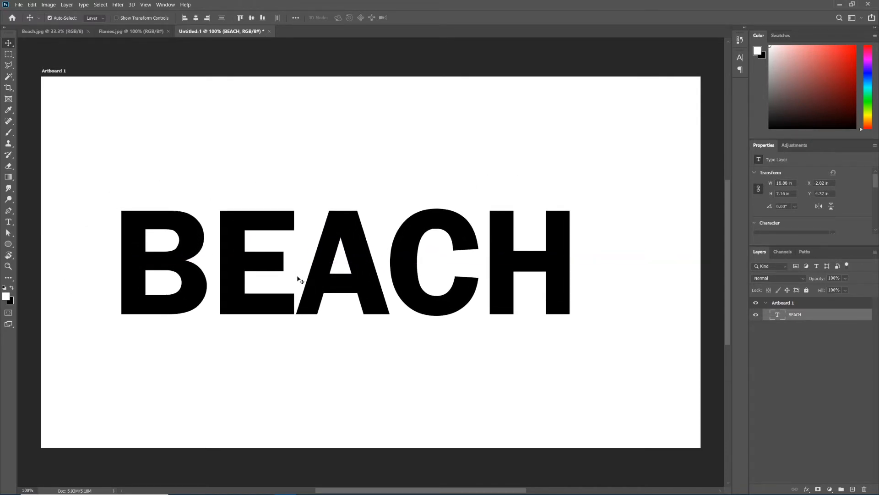
left_click_drag(316, 286, 329, 286)
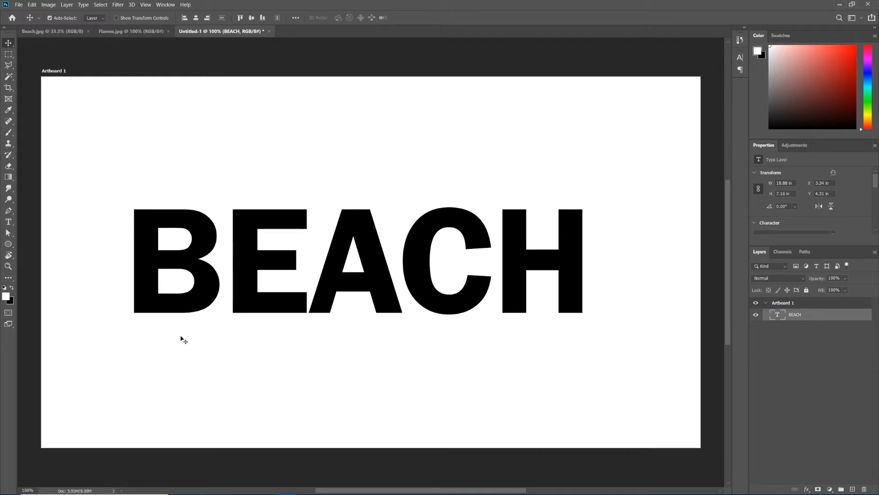
Step: Copy the entire Beach.jpg image and paste it into the Untitled-1 document above the BEACH text
left_click(51, 32)
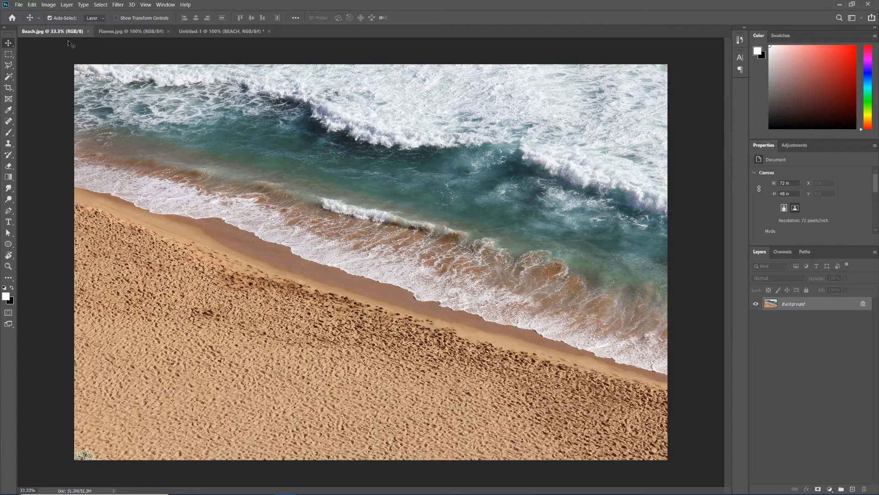
left_click(101, 5)
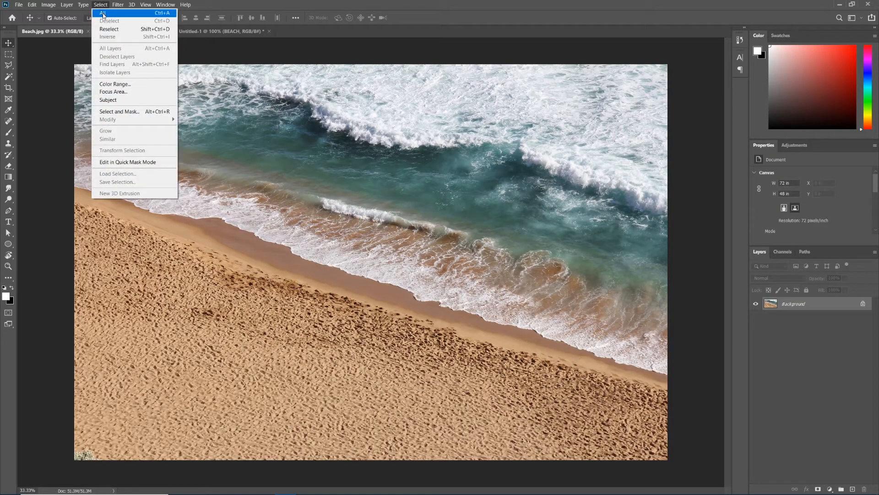
left_click(103, 13)
left_click(32, 5)
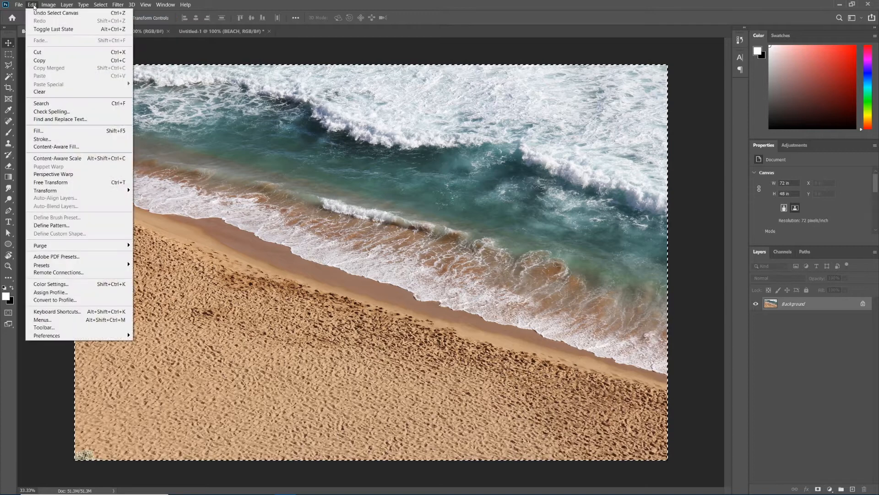
left_click(41, 60)
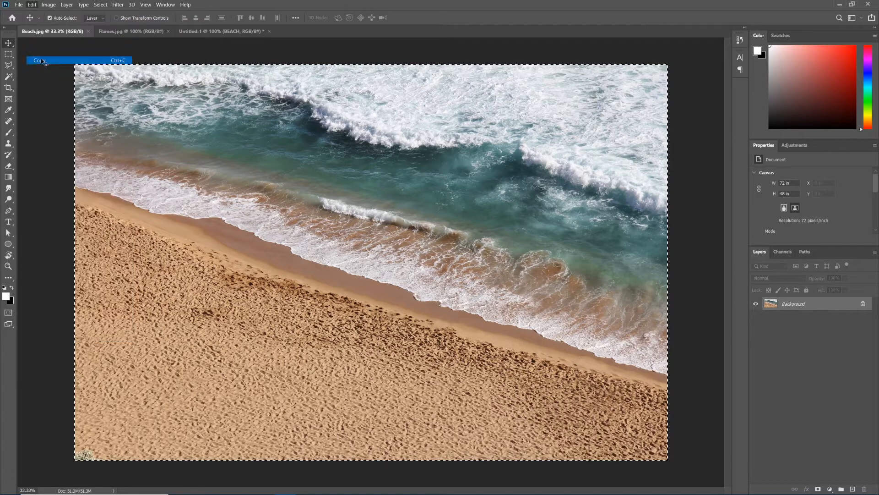
left_click(208, 31)
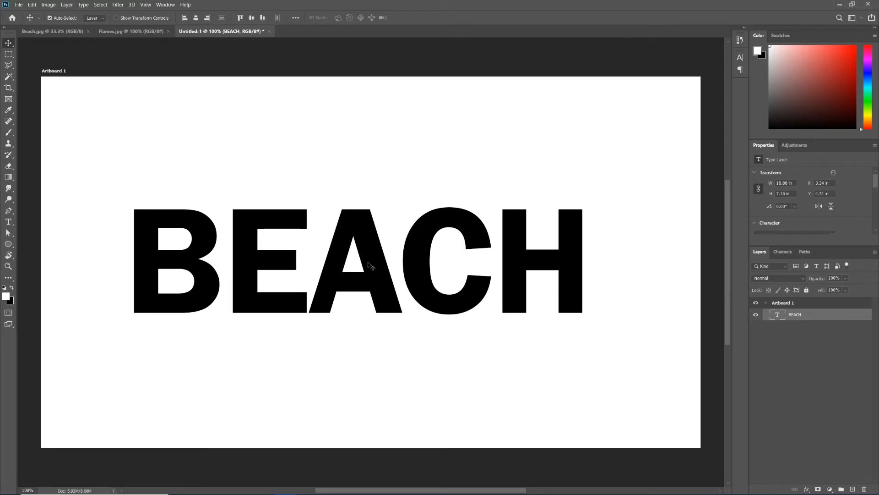
key("ctrl+v")
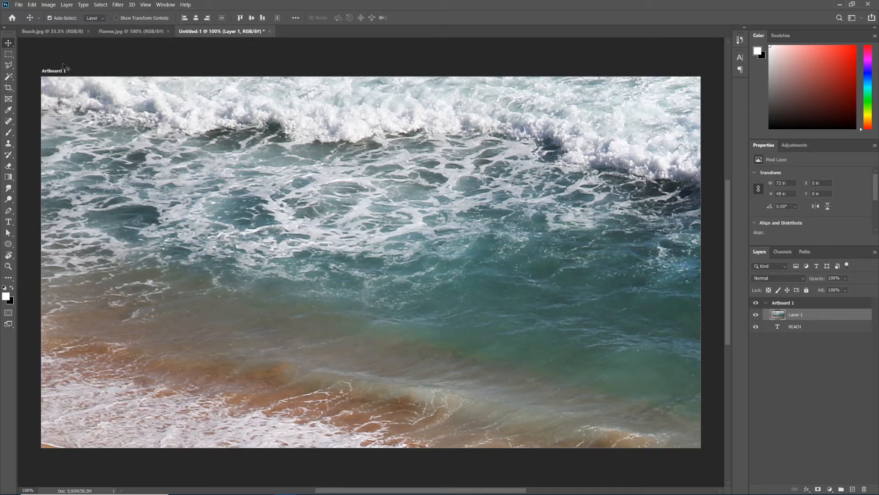
Step: Scale the pasted beach image down to about 30.7% and position it so it covers the BEACH text
left_click(32, 4)
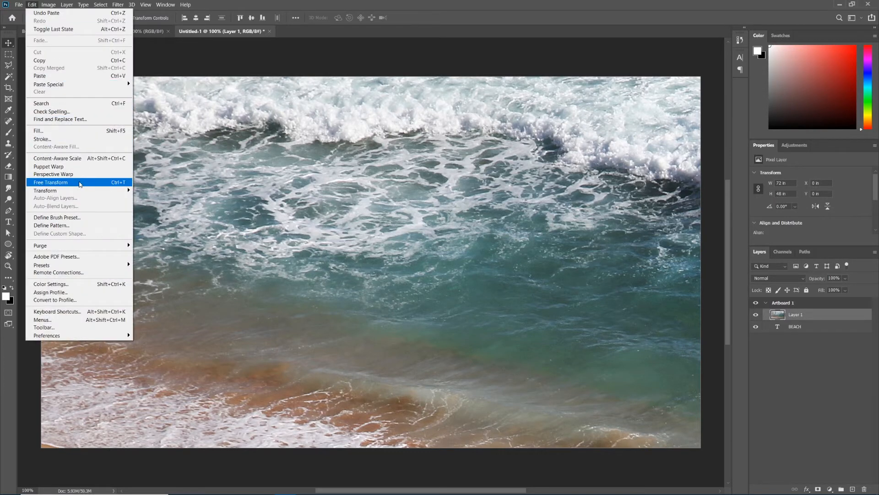
left_click(80, 184)
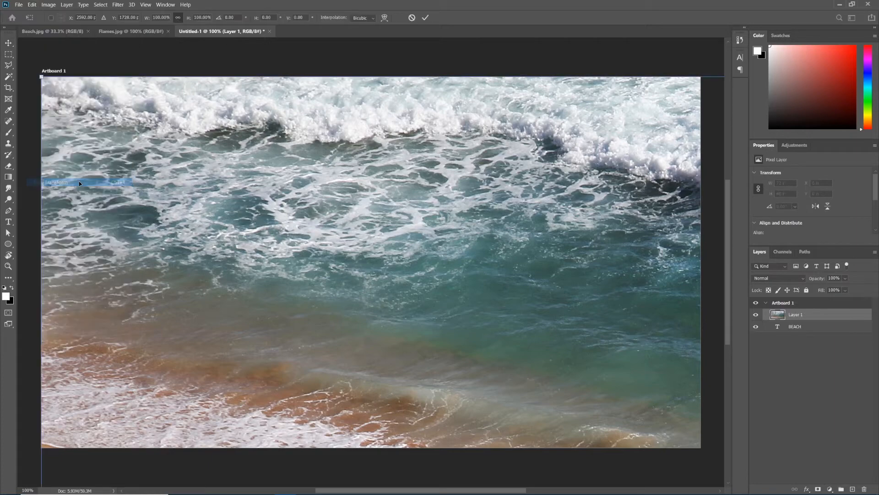
left_click_drag(41, 77, 278, 258)
left_click_drag(414, 351, 215, 166)
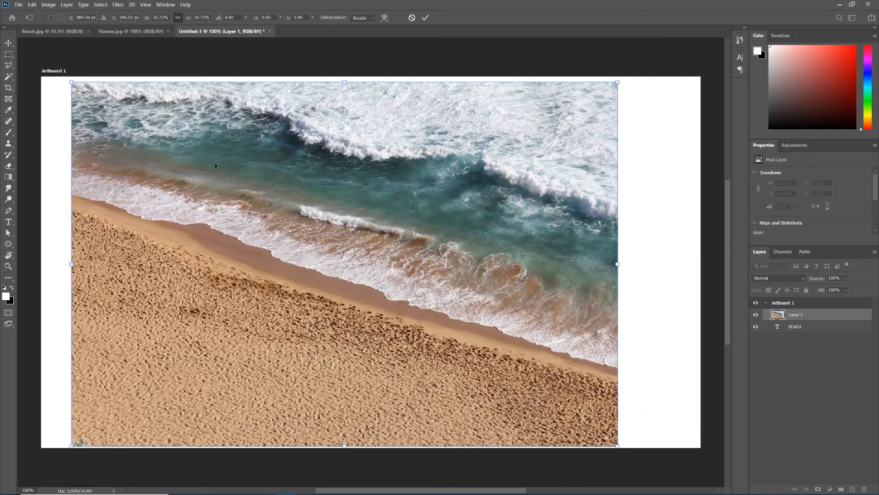
key("Return")
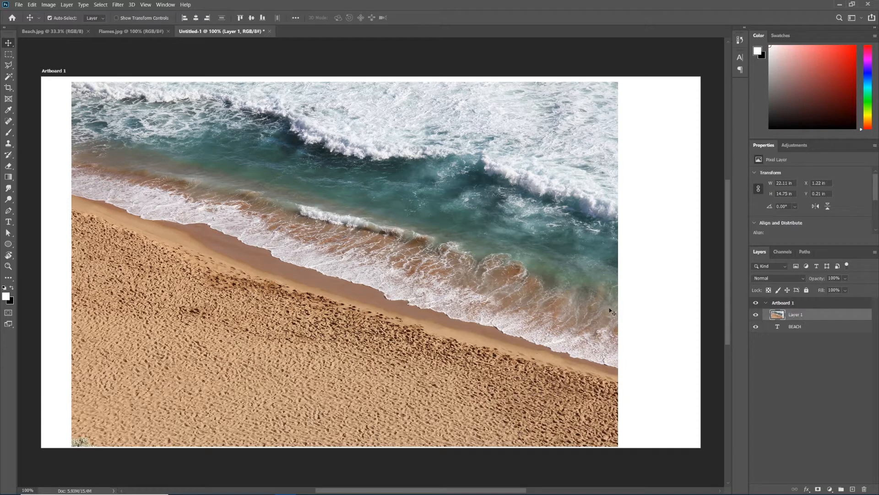
Step: Check the text beneath the beach image, then clip the image layer to the BEACH text with a clipping mask
left_click(756, 315)
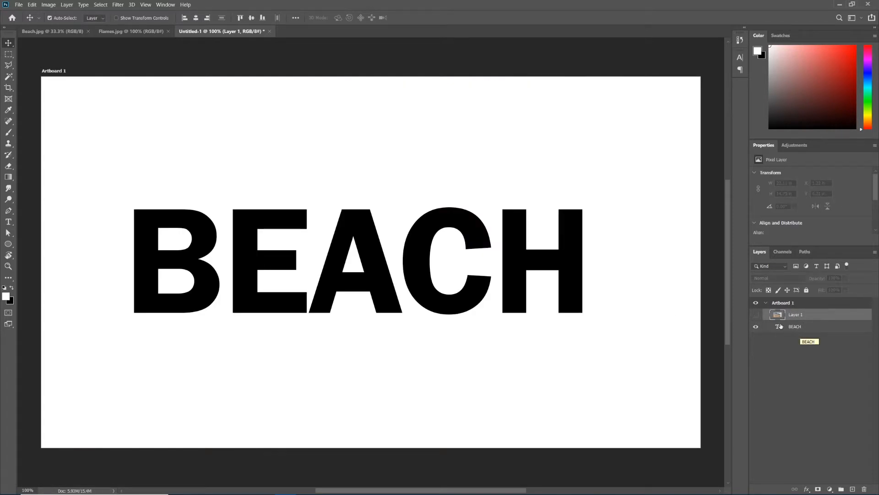
left_click(756, 316)
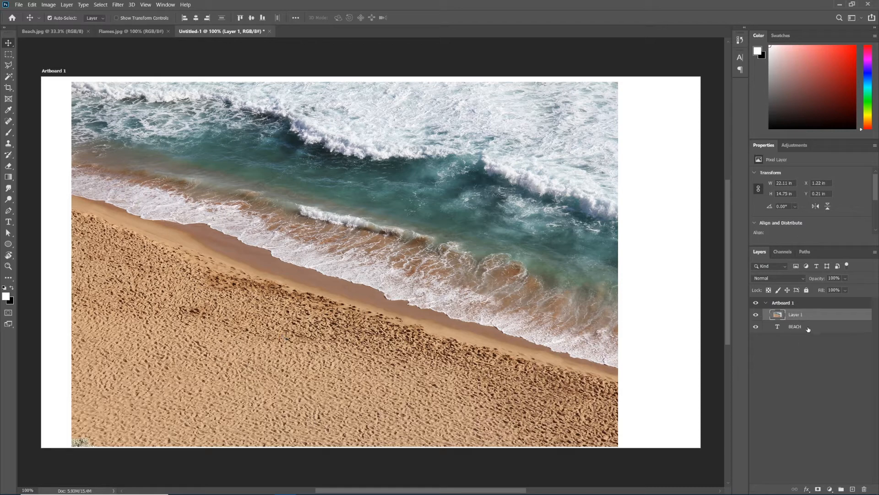
left_click(782, 330)
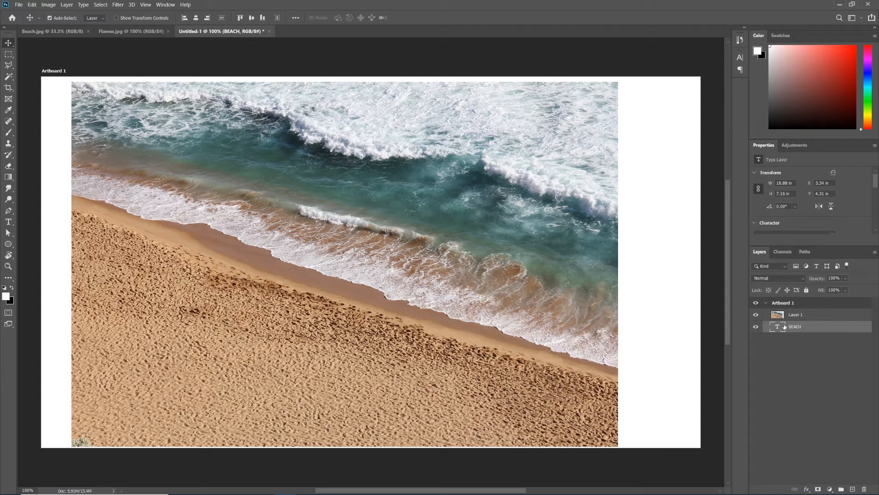
left_click(812, 315)
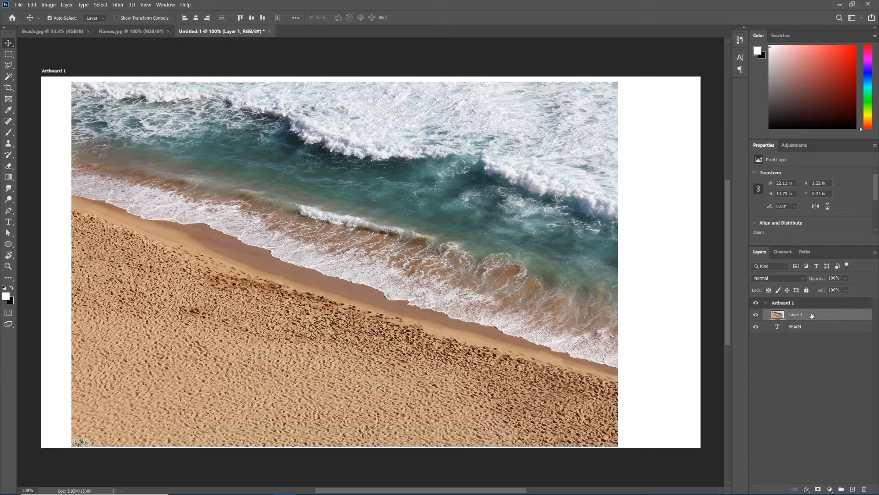
right_click(812, 316)
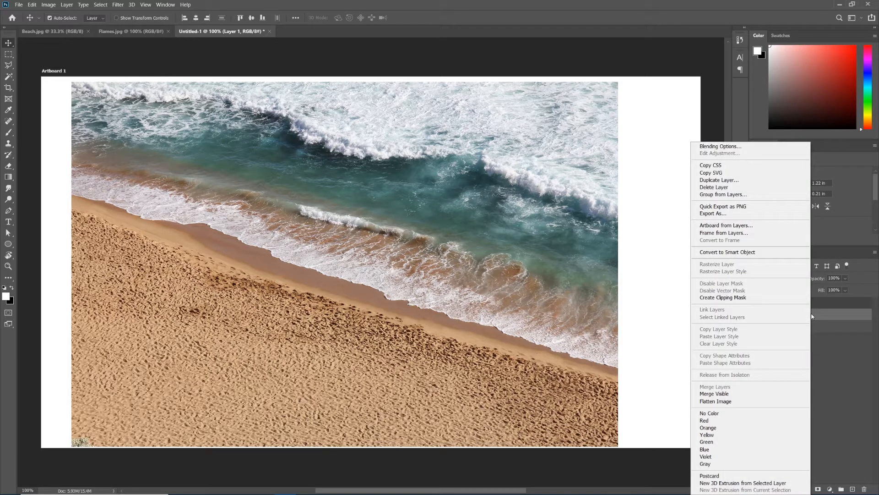
left_click(767, 300)
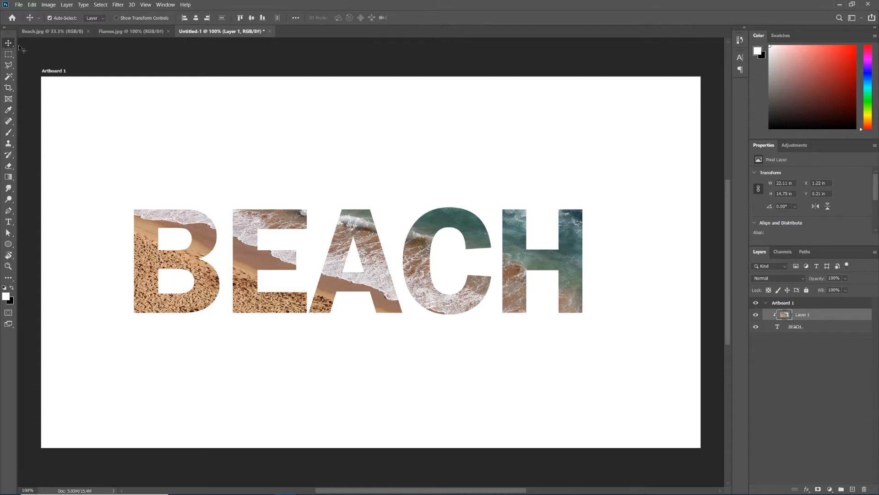
Step: Reposition the clipped beach image inside the letters and scale it to about 85.3% so it still fills them
left_click_drag(210, 246, 308, 394)
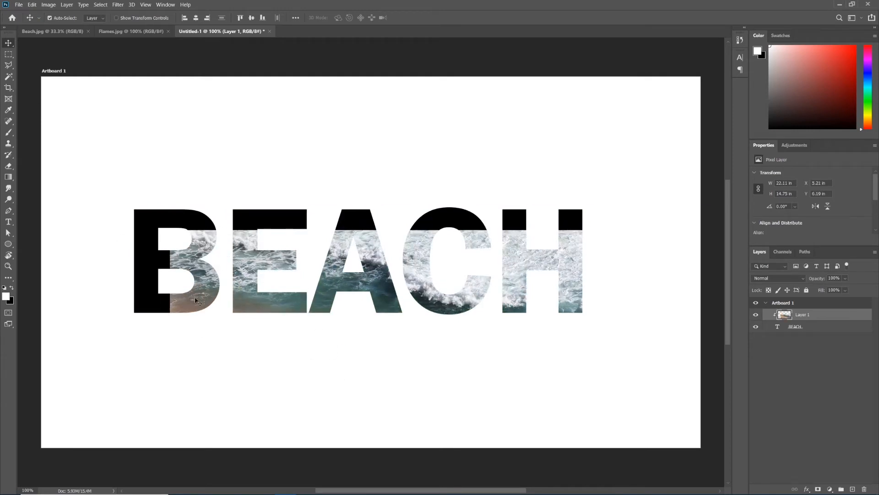
left_click_drag(195, 300, 167, 210)
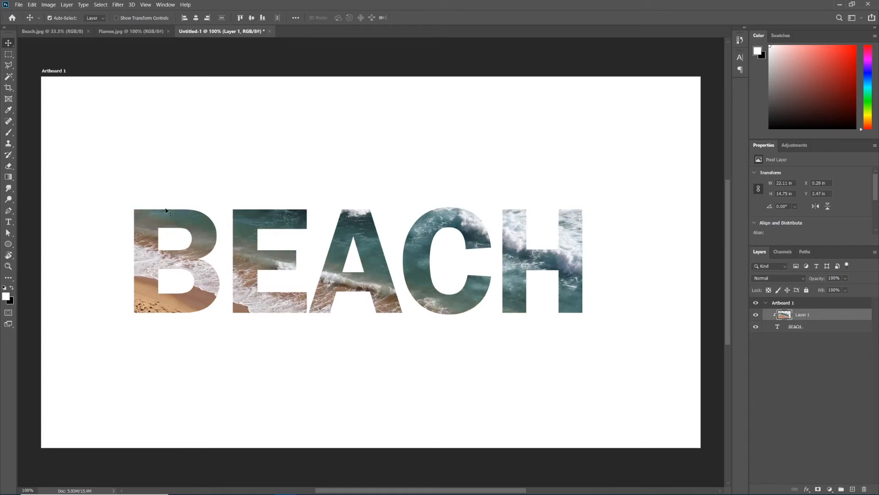
key("ctrl+t")
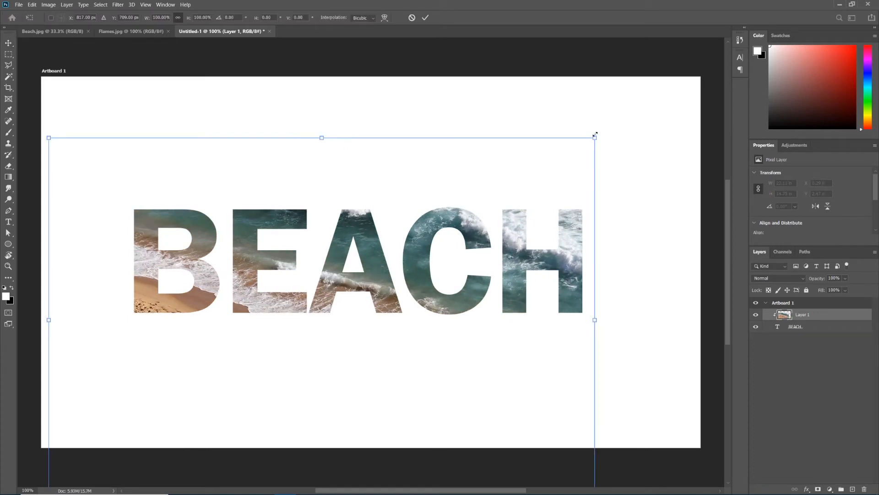
left_click_drag(595, 137, 588, 160)
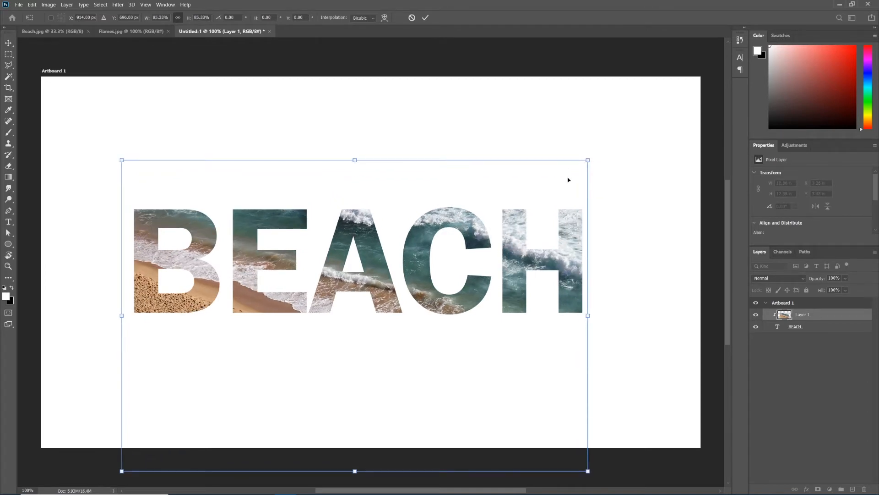
key("Return")
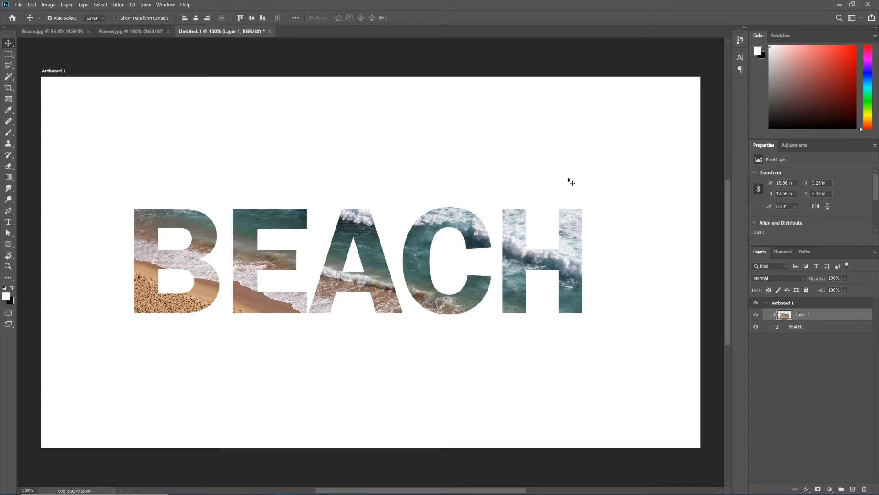
Step: Release the clipping mask to move the beach image up to about Y 1.22 in, and clip it to the BEACH text again
right_click(830, 316)
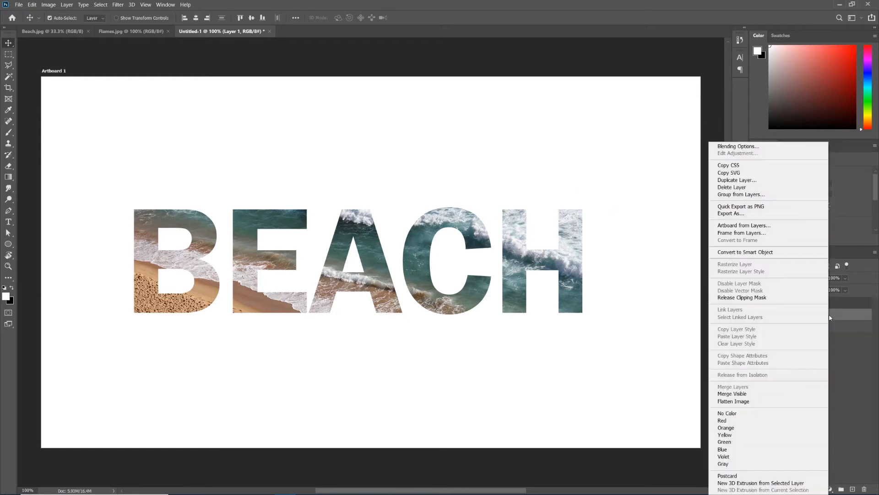
left_click(797, 298)
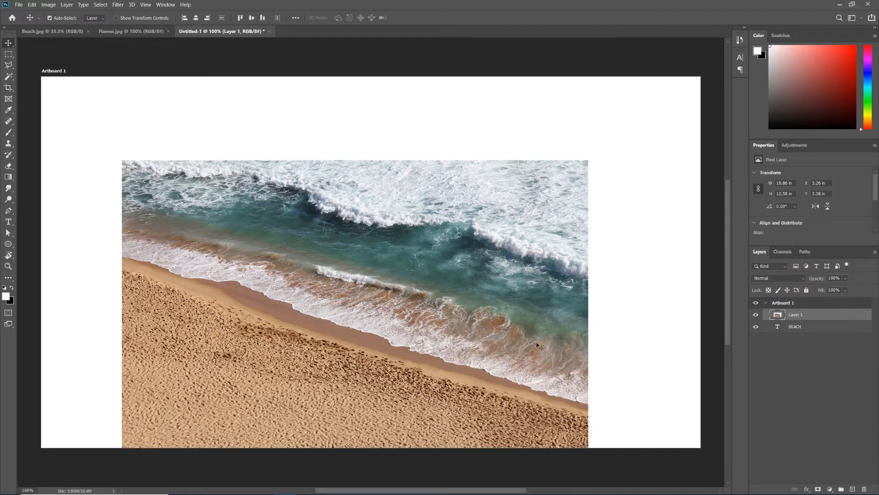
left_click_drag(540, 346, 545, 288)
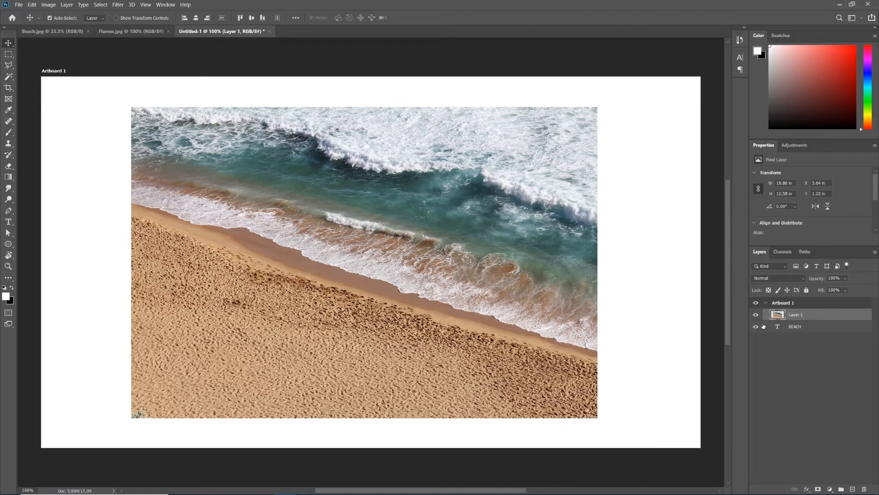
right_click(820, 316)
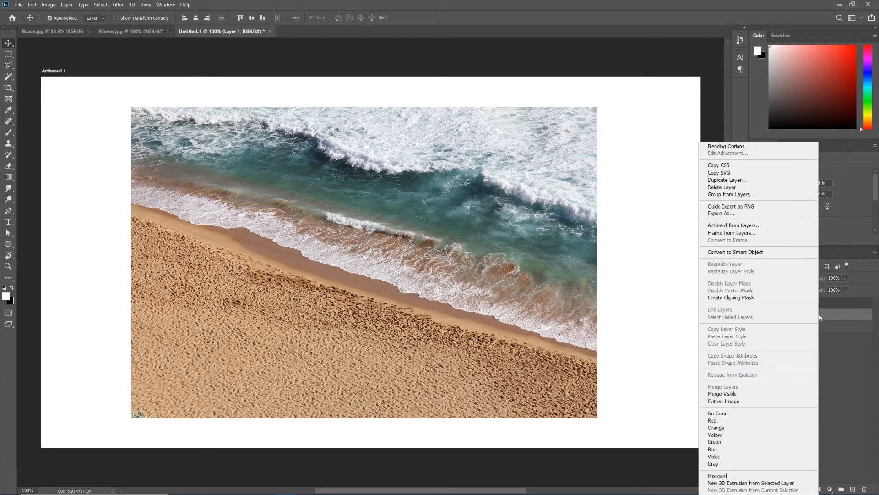
left_click(777, 298)
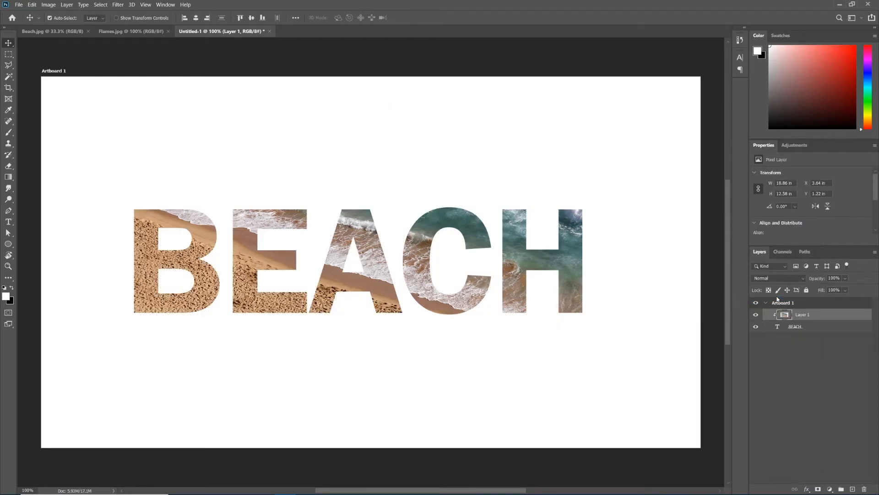
Step: Change the font of the BEACH text to Forte
double_click(777, 327)
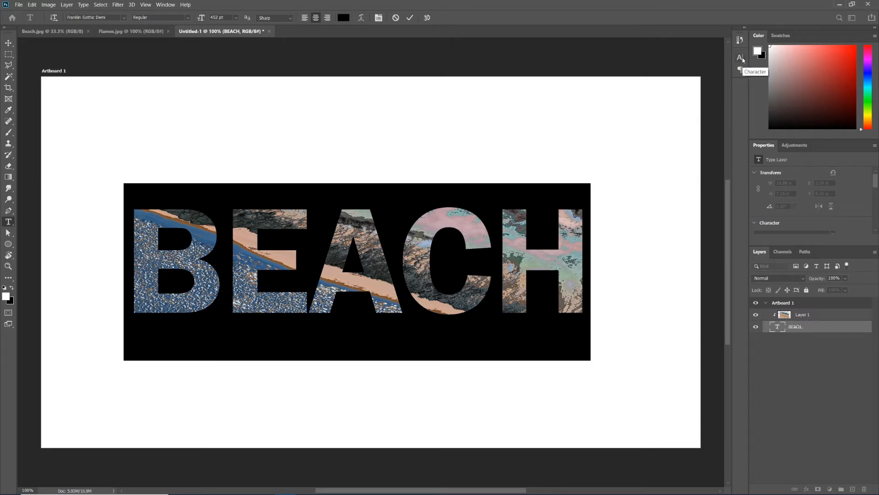
left_click(741, 58)
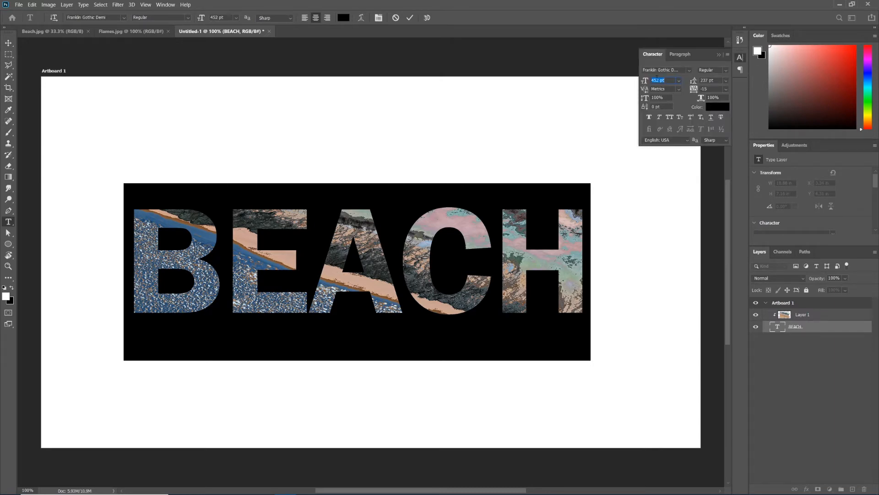
left_click(689, 70)
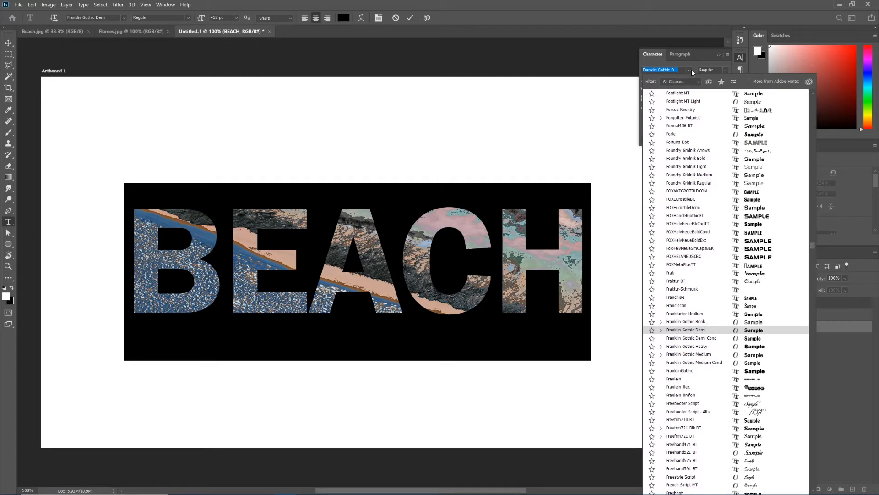
left_click(688, 135)
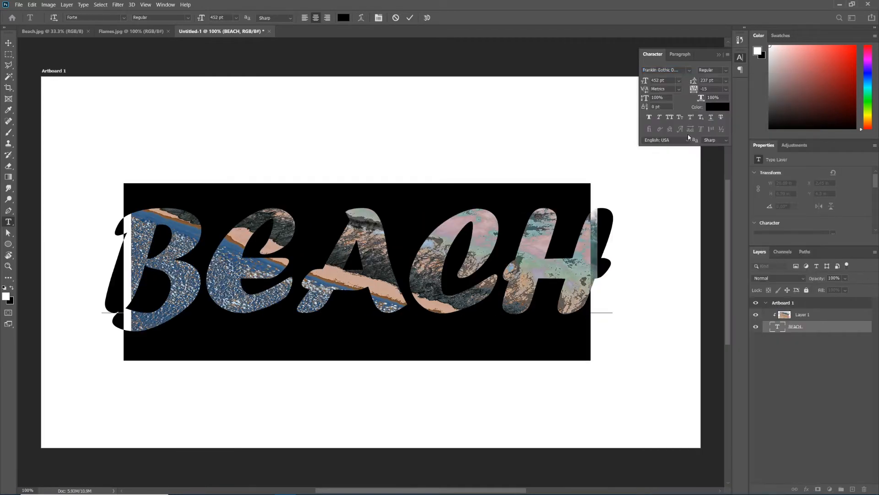
Step: Set the BEACH text's size to 284 pt and widen its letter tracking
left_click_drag(645, 81, 573, 98)
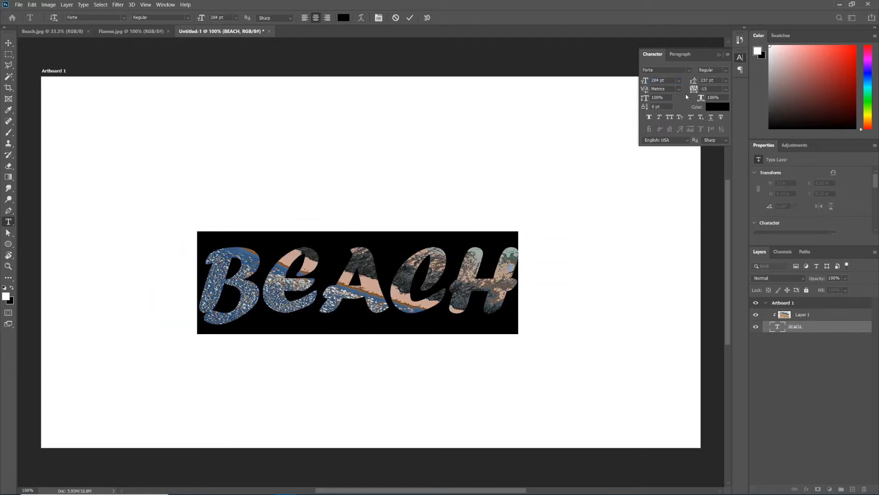
left_click_drag(694, 89, 703, 91)
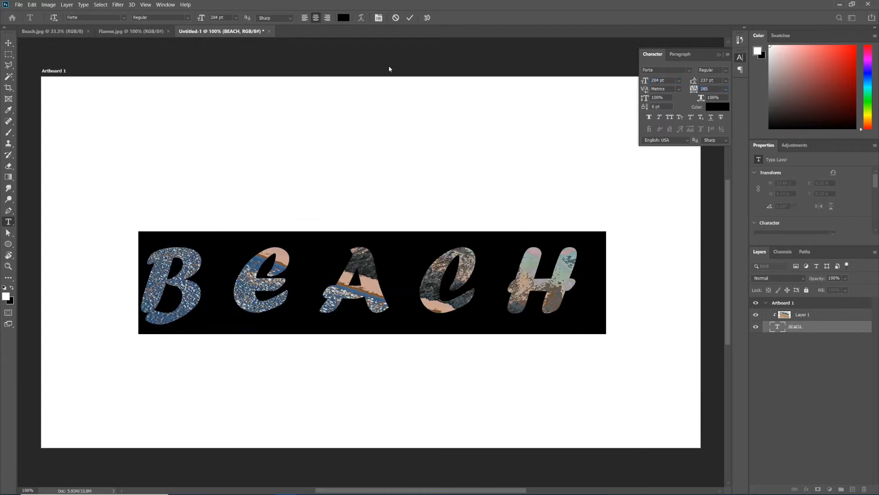
left_click(8, 43)
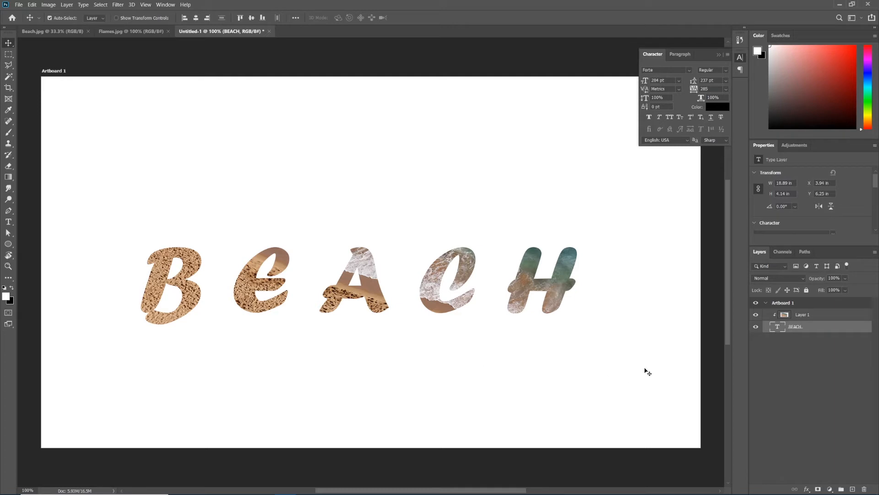
Step: Undo the font, size and tracking changes made to the BEACH text
key("ctrl")
key("ctrl+z")
key("ctrl+z")
key("ctrl+z")
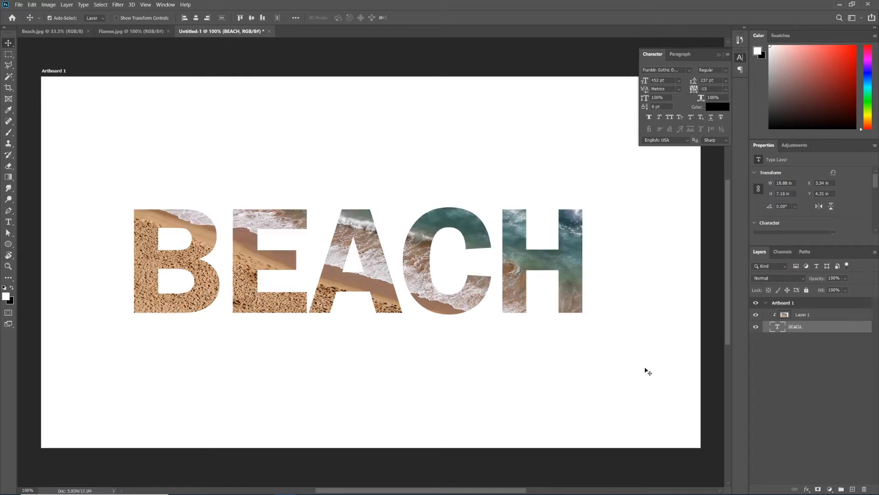
Step: Replace the word BEACH in the text layer with FIRE&WATER
double_click(779, 328)
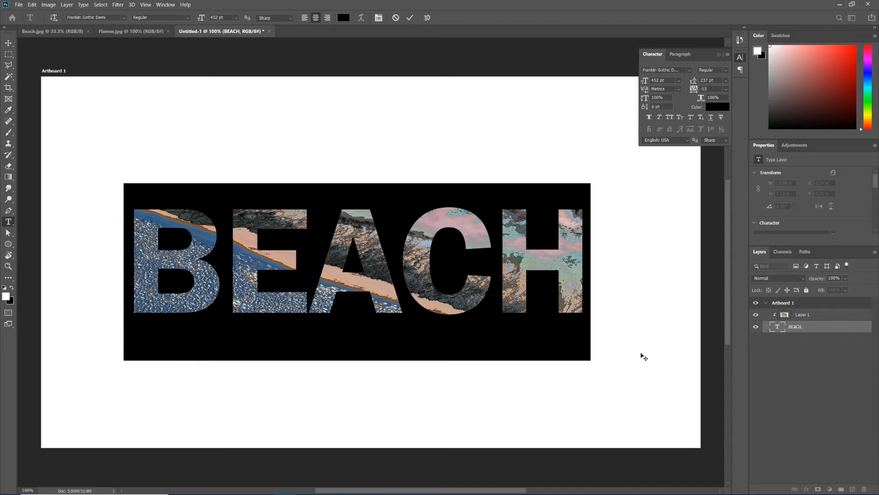
type("FIRE")
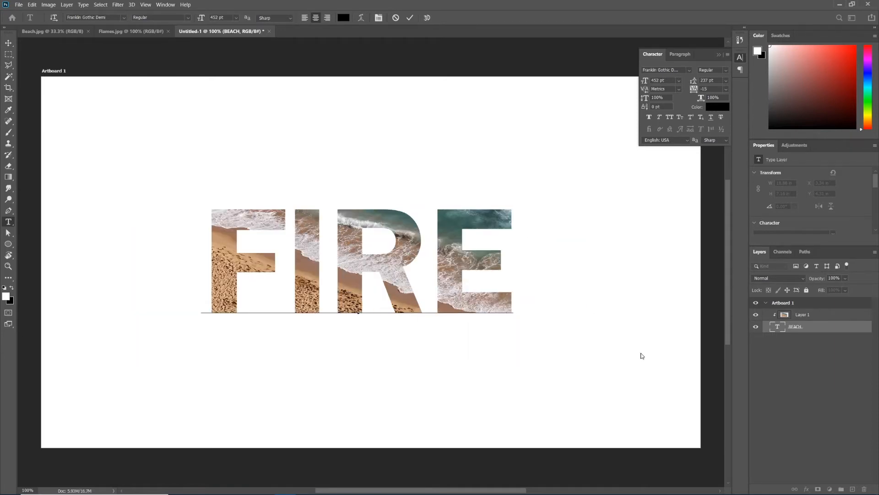
type("&")
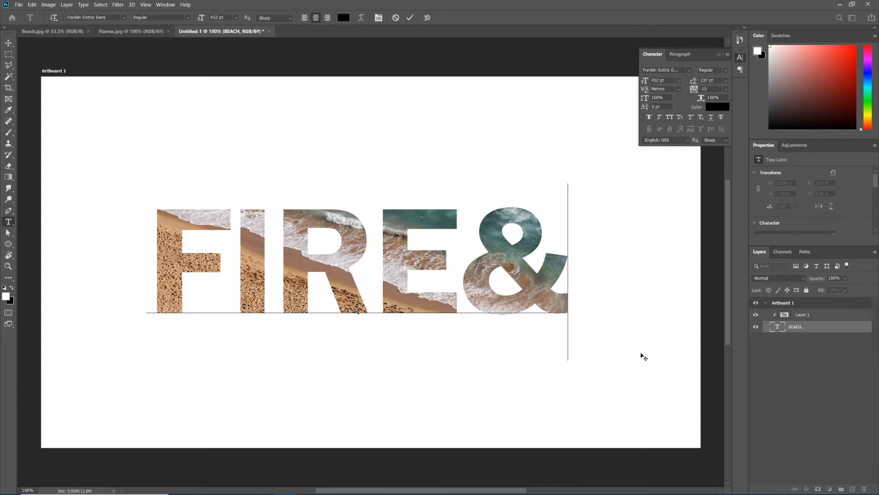
type("WATER")
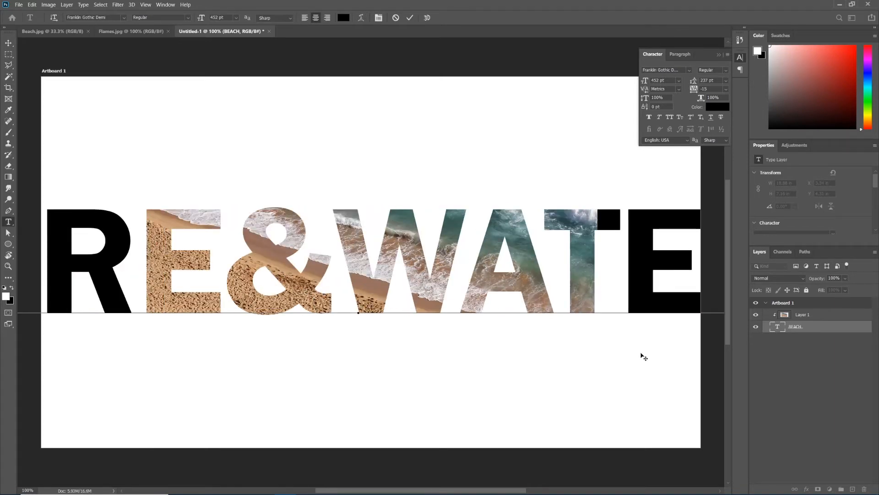
Step: Reduce the whole FIRE&WATER text to 269 pt so it fits on the artboard
left_click(774, 330)
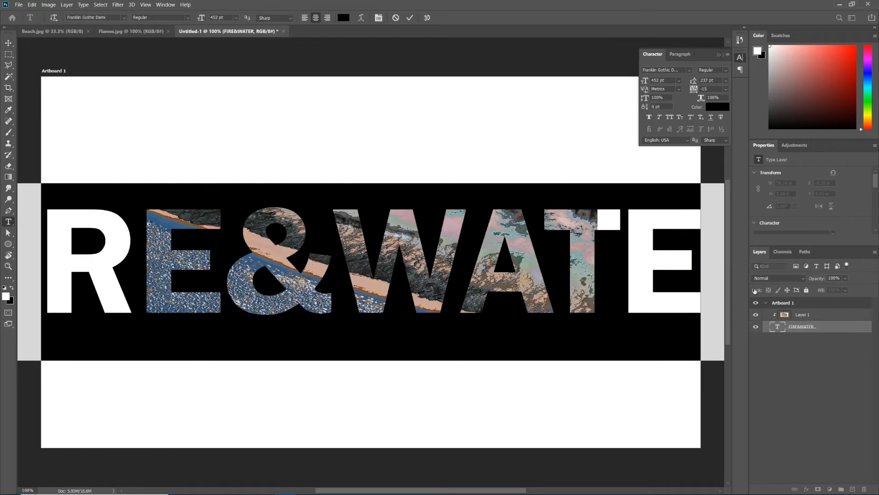
left_click_drag(645, 80, 566, 104)
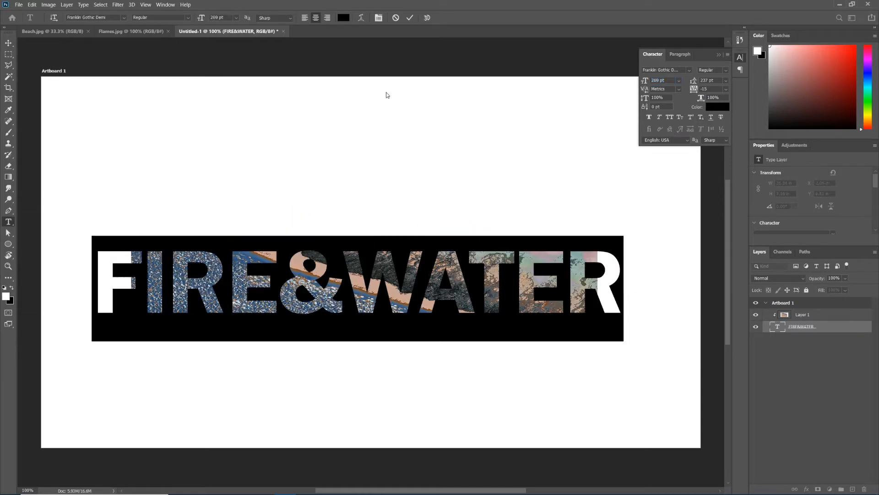
left_click(9, 42)
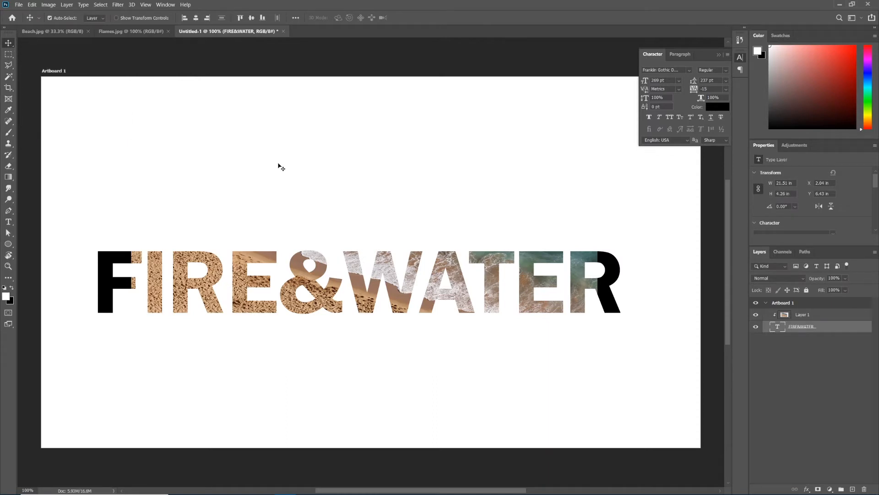
Step: Shift the clipped beach image inside the letters to about X 3.31 in, Y 1.67 in
left_click_drag(404, 311, 420, 292)
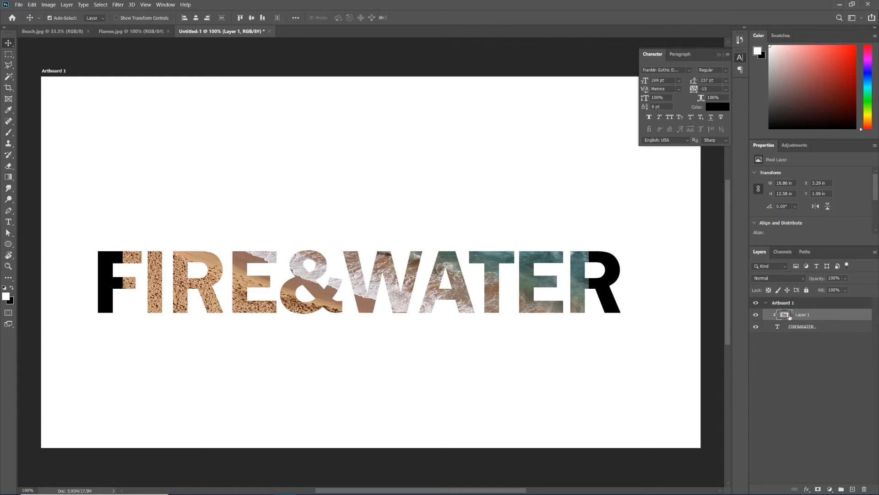
left_click_drag(492, 301, 493, 293)
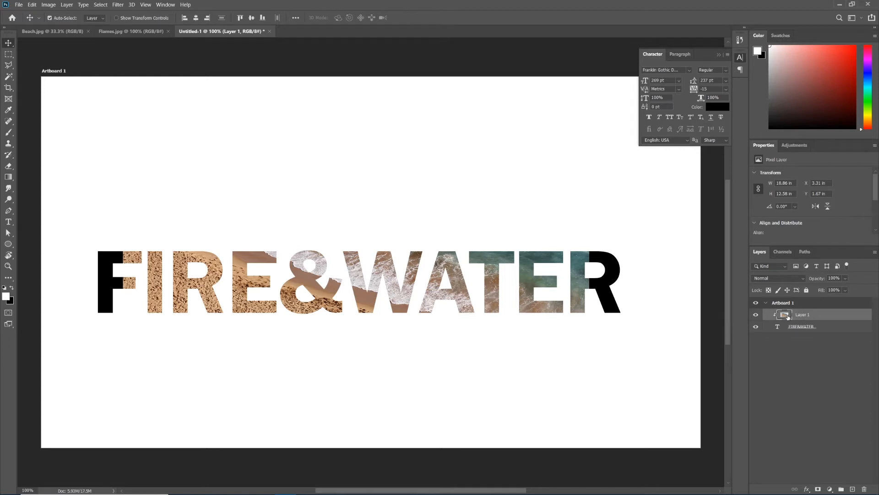
Step: Move the FIRE&WATER text to about X 2.61 in, Y 5.88 in while the beach image layer is temporarily locked
left_click(807, 290)
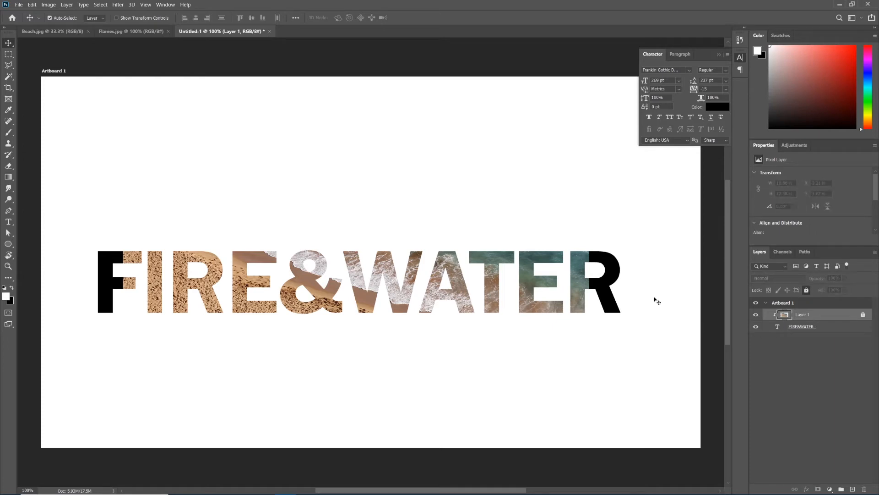
left_click_drag(613, 290, 485, 271)
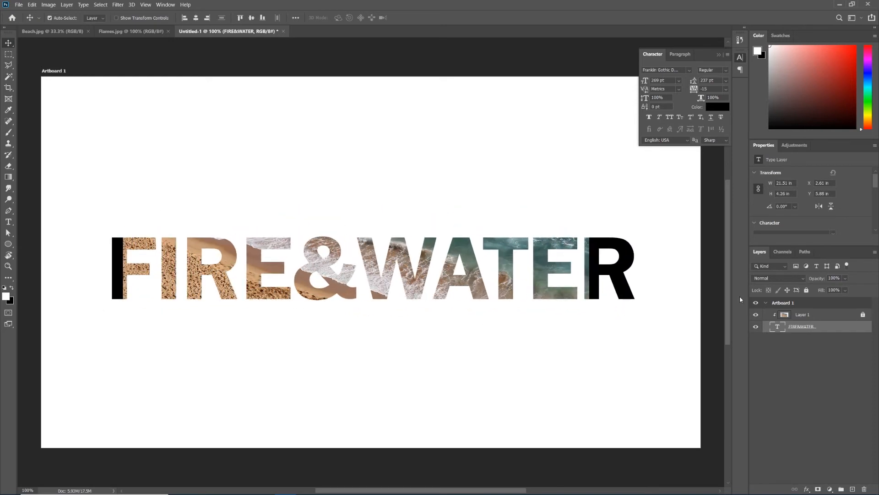
left_click(863, 315)
Step: Use Free Transform to move the FIRE&WATER text to about X 2.45 in, Y 5.43 in
key("ctrl+t")
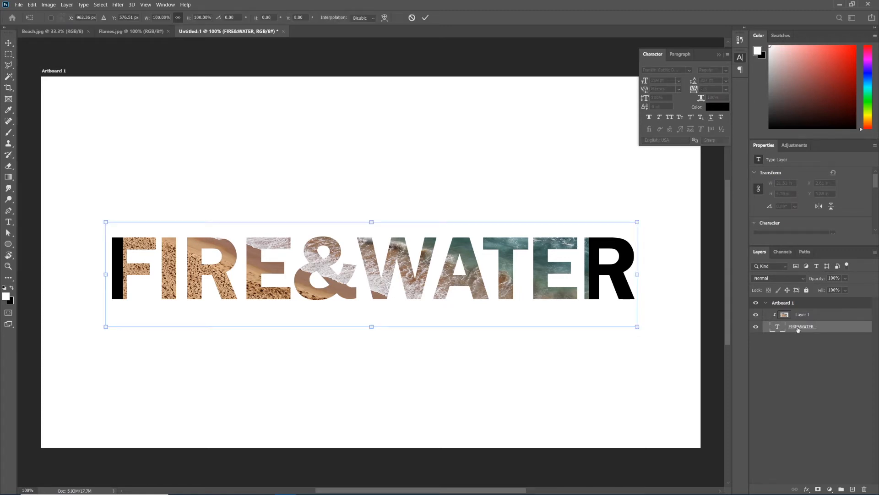
mouse_move(549, 305)
left_mouse_down()
mouse_move(526, 270)
mouse_move(591, 290)
mouse_move(517, 310)
mouse_move(557, 298)
mouse_move(545, 293)
left_mouse_up()
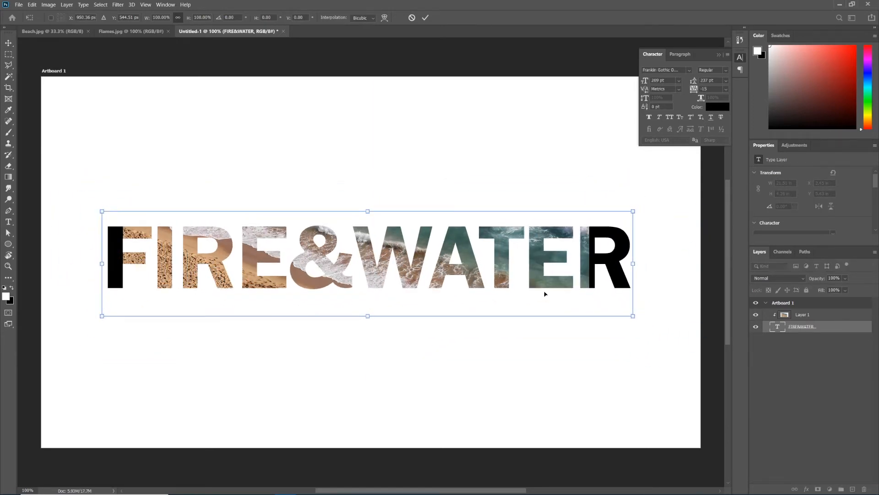
key("Return")
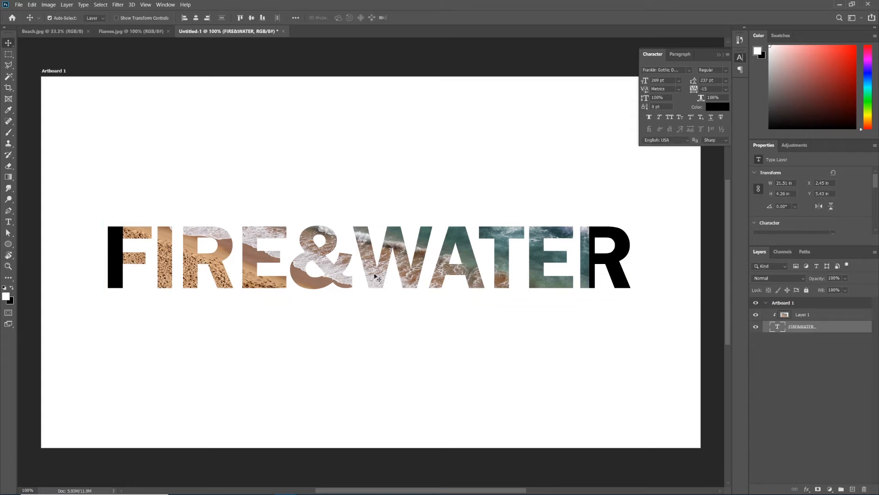
Step: Move the beach image to about X 11.03 in, Y 5.07 in so it fills the WATER part of the text
left_click(794, 315)
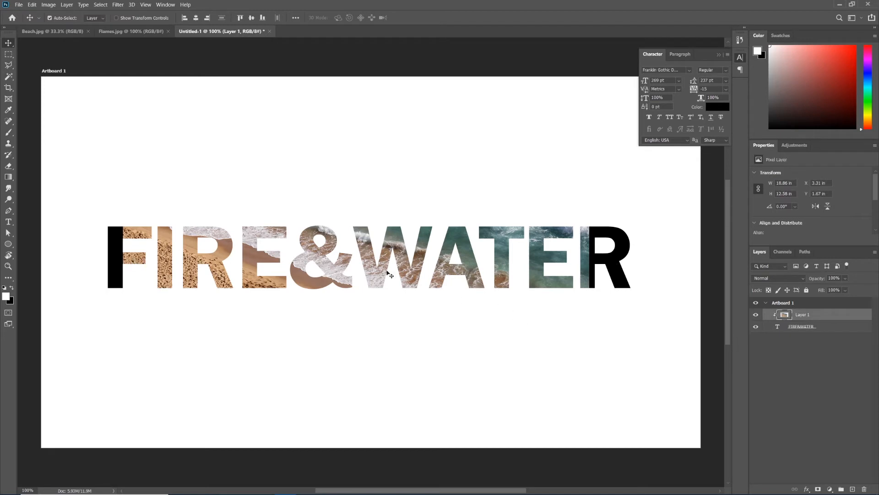
left_click_drag(380, 277, 568, 384)
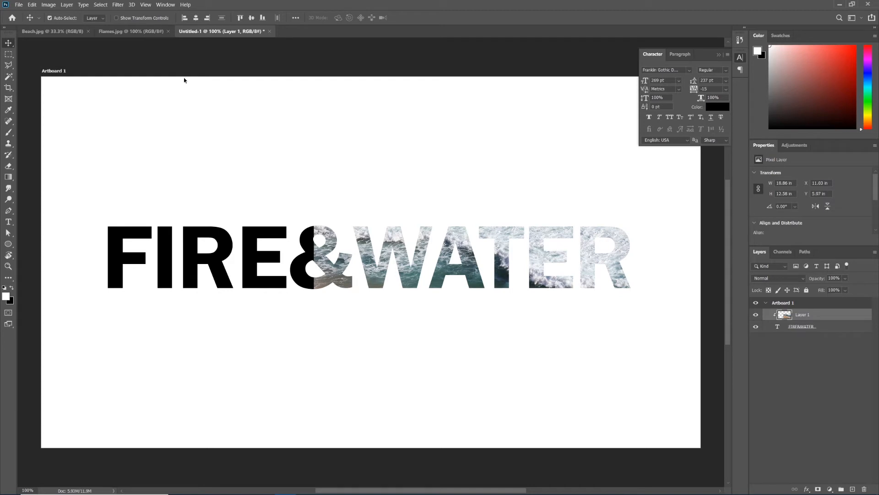
Step: Copy the entire image from Flames.jpg and paste it into the FIRE&WATER document
left_click(121, 32)
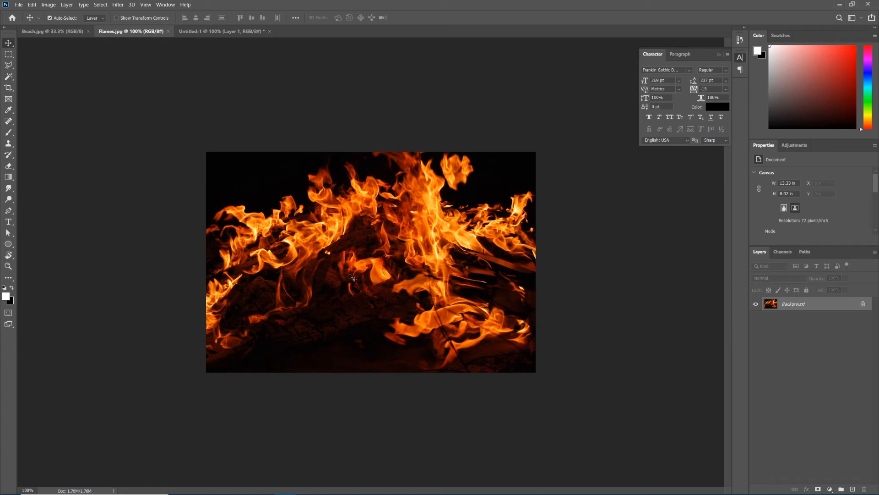
key("ctrl+a")
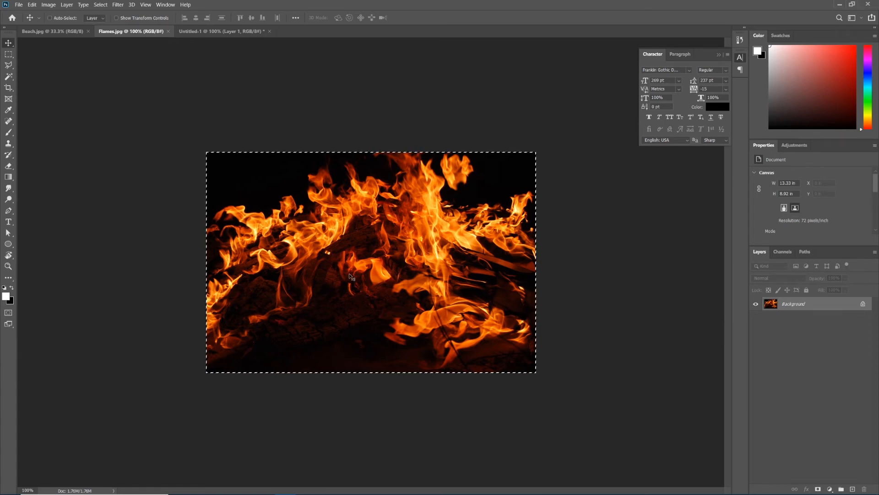
left_click(211, 31)
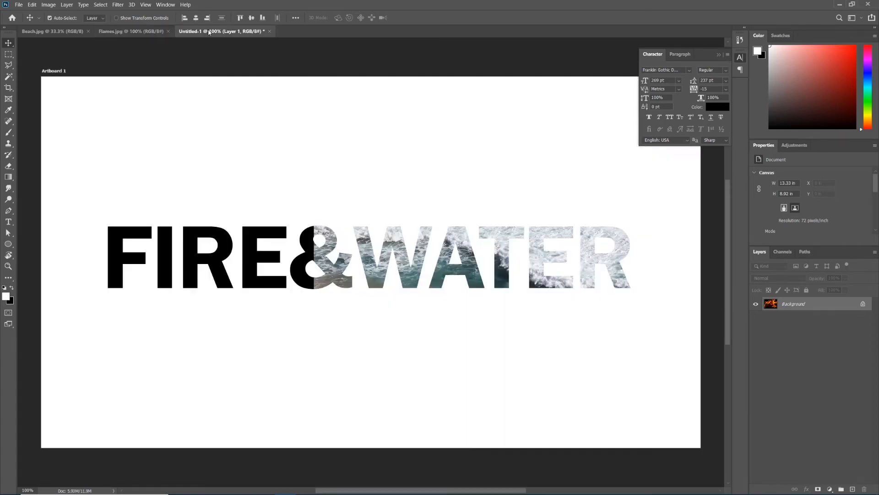
key("ctrl+v")
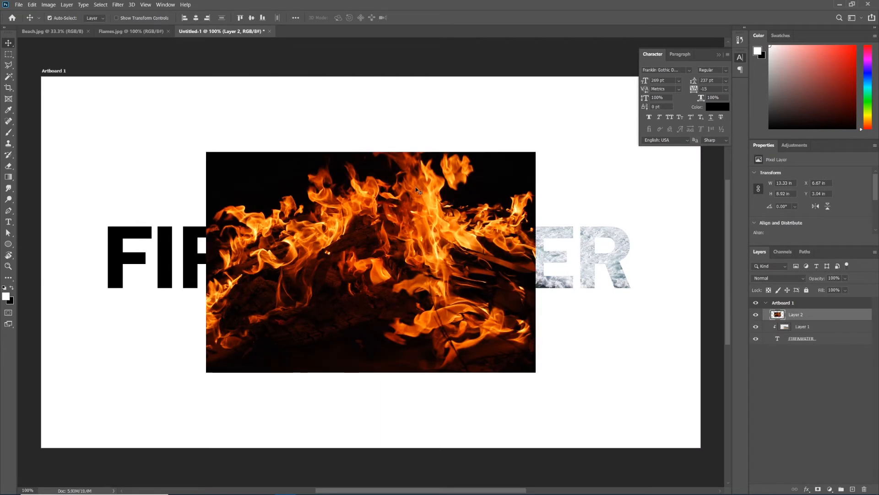
Step: Place the flames image over FIRE& at about X 0.46 in, Y 3.47 in and clip it to the text with a clipping mask
left_click_drag(428, 194, 275, 207)
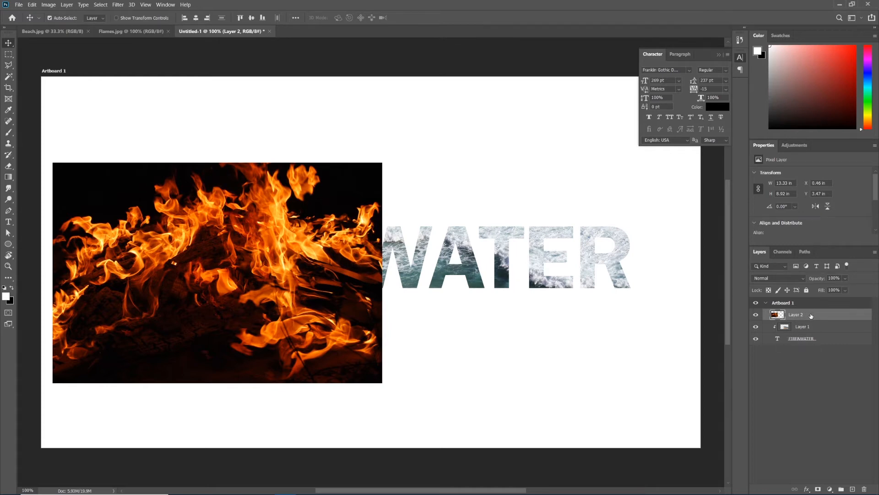
right_click(814, 316)
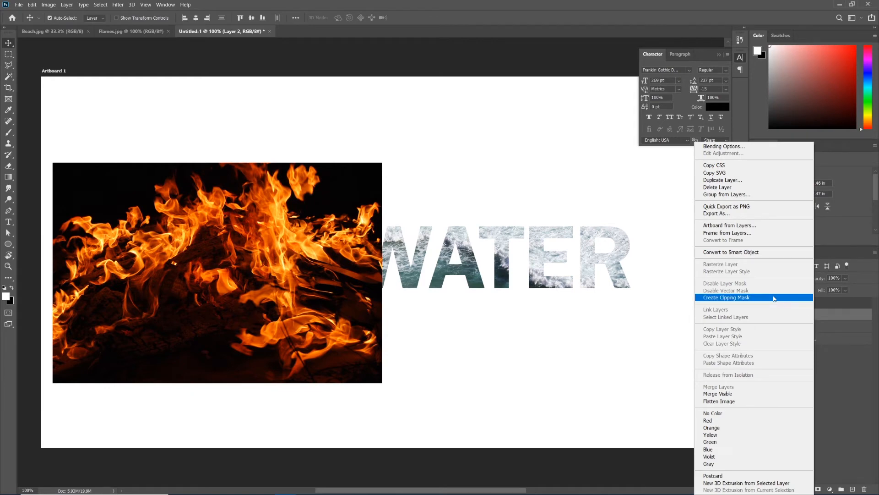
left_click(774, 298)
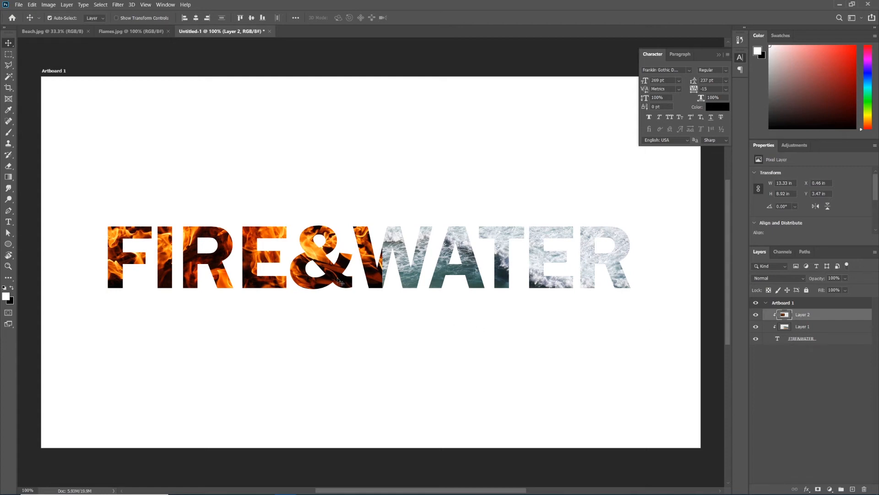
Step: Reposition the flames image to about X -0.75 in, Y 2.96 in to fill FIRE&, and adjust the beach image within WATER
left_click_drag(339, 280, 296, 285)
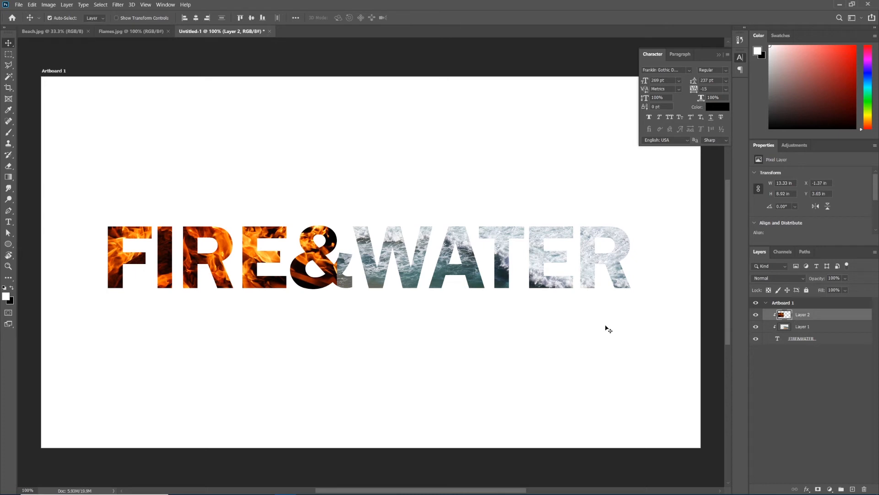
mouse_move(315, 285)
left_mouse_down()
mouse_move(298, 279)
mouse_move(294, 288)
mouse_move(326, 290)
left_mouse_up()
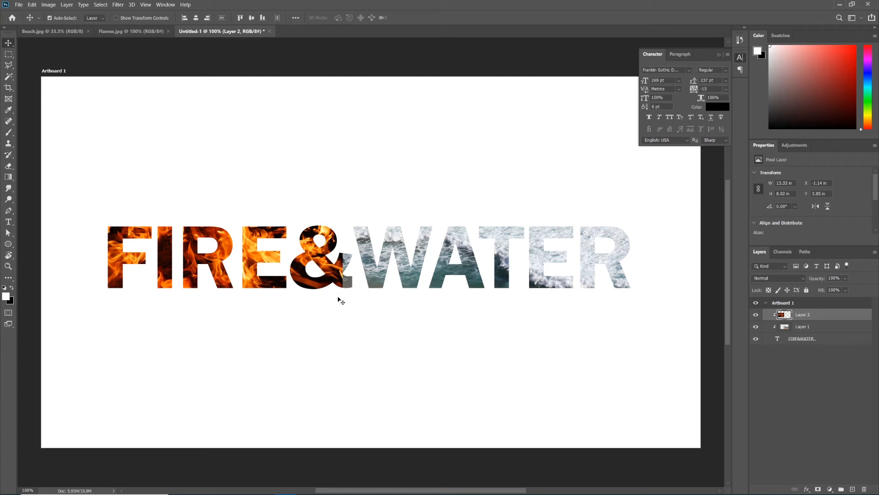
left_click_drag(334, 277, 316, 276)
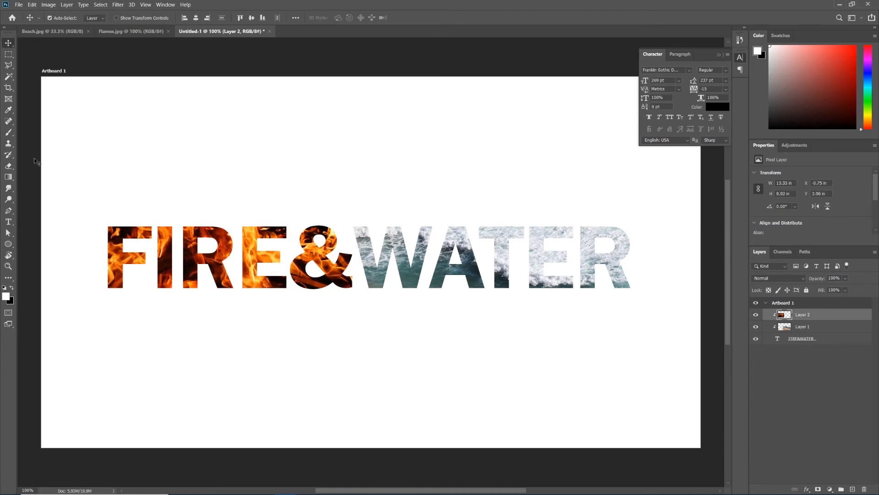
Step: Add a layer mask to the flames layer and set the Gradient tool to a linear black-to-white gradient
left_click(10, 178)
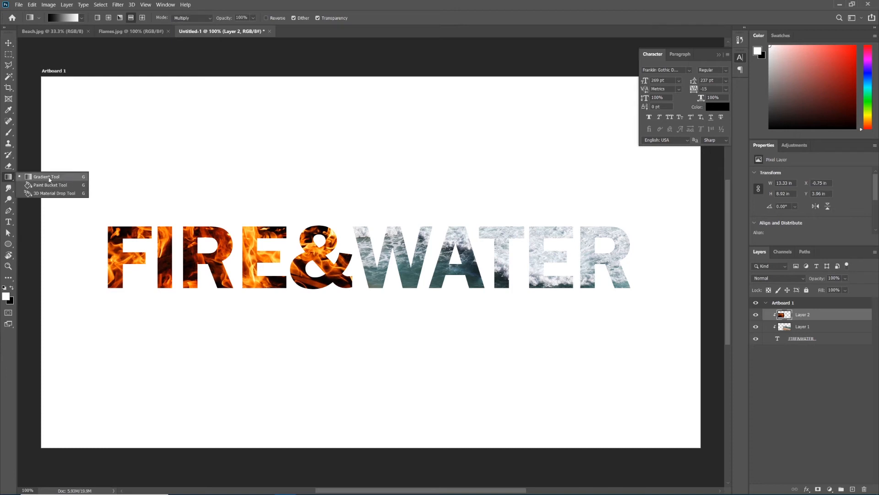
left_click(37, 178)
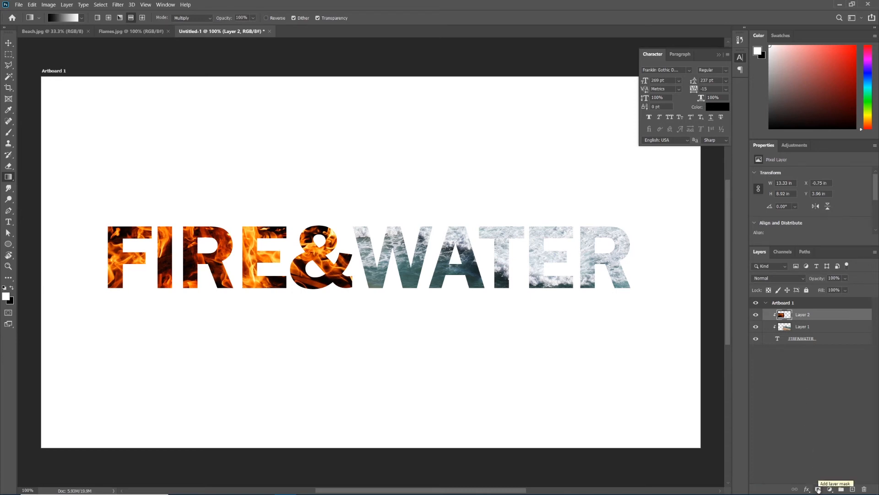
left_click(819, 489)
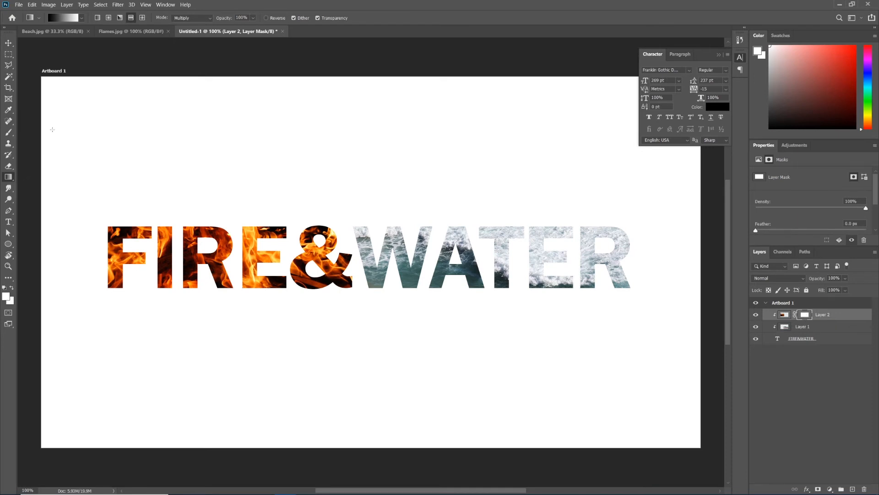
left_click(83, 20)
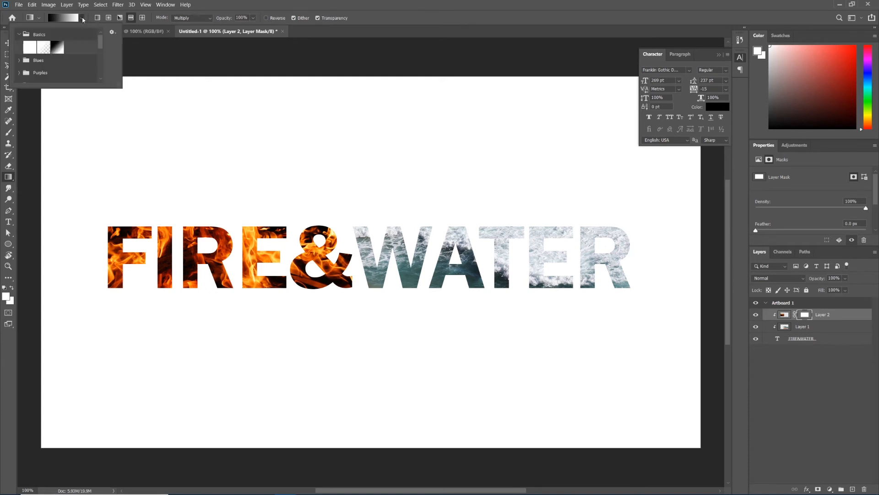
left_click(19, 34)
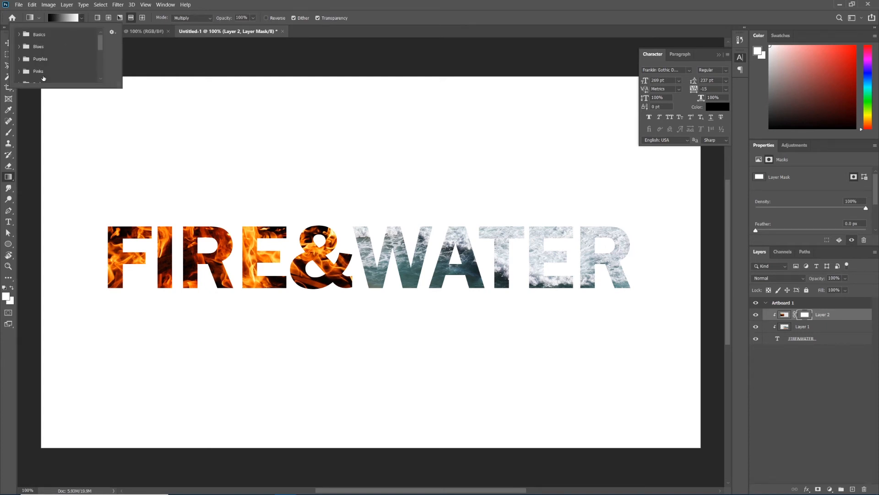
left_click(19, 34)
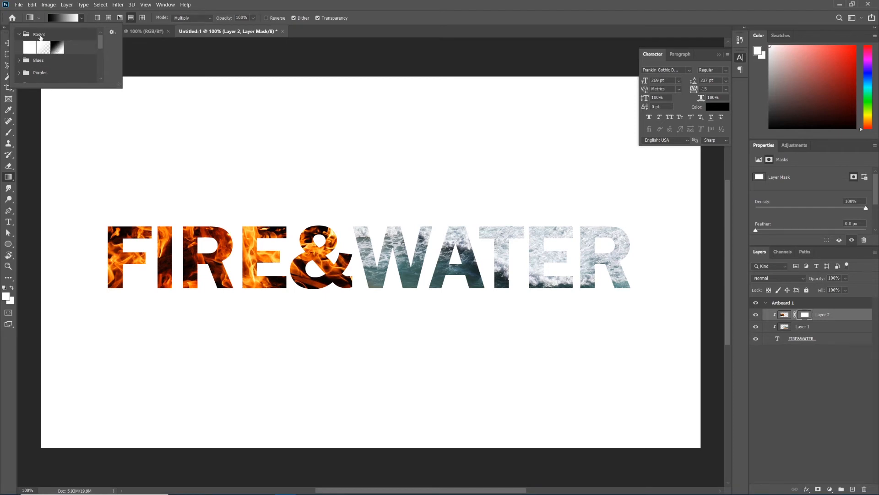
left_click(82, 17)
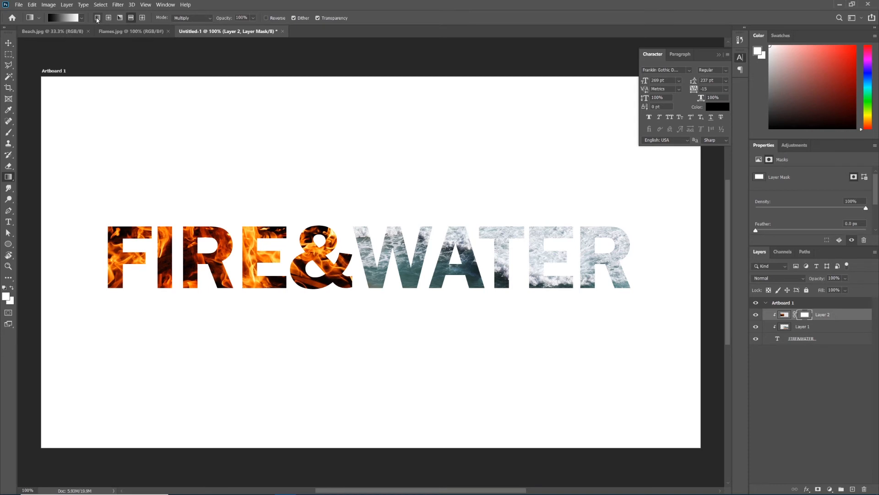
left_click(97, 19)
Step: Try linear gradients of different lengths on the flames layer mask around the ampersand, undoing each attempt
left_click_drag(355, 257, 226, 258)
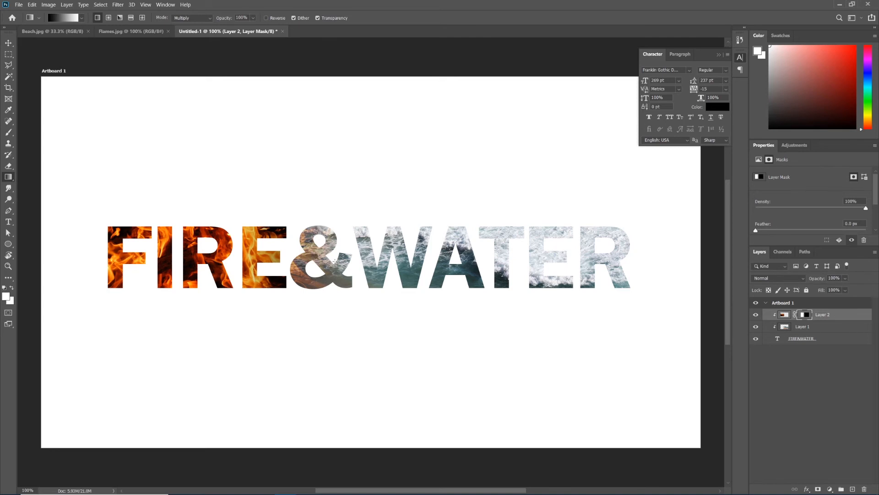
key("ctrl+z")
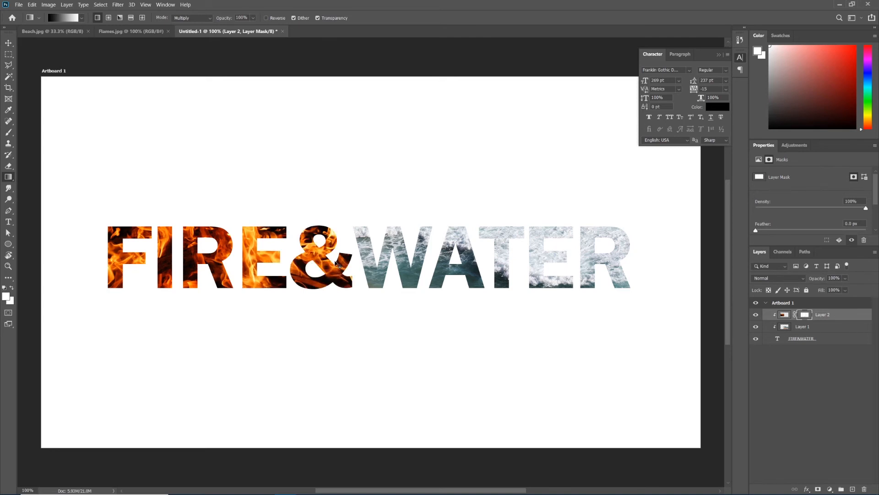
left_click_drag(322, 256, 303, 255)
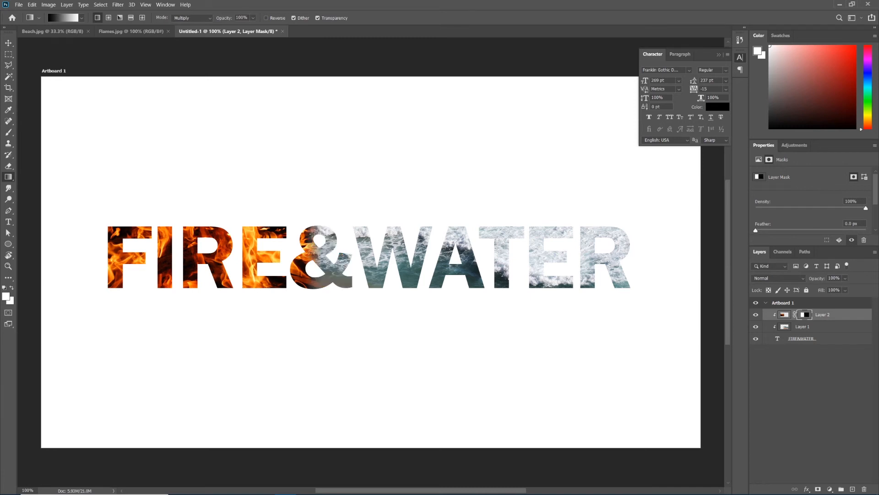
key("ctrl+z")
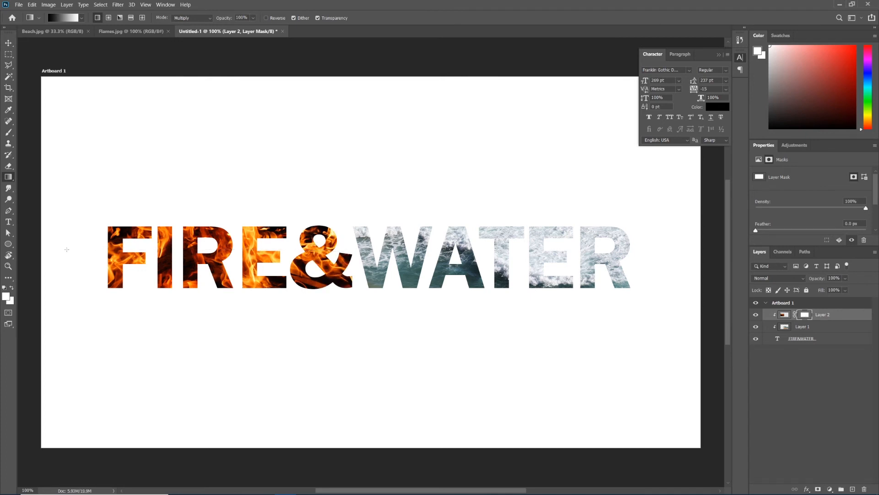
key("ctrl+shift+z")
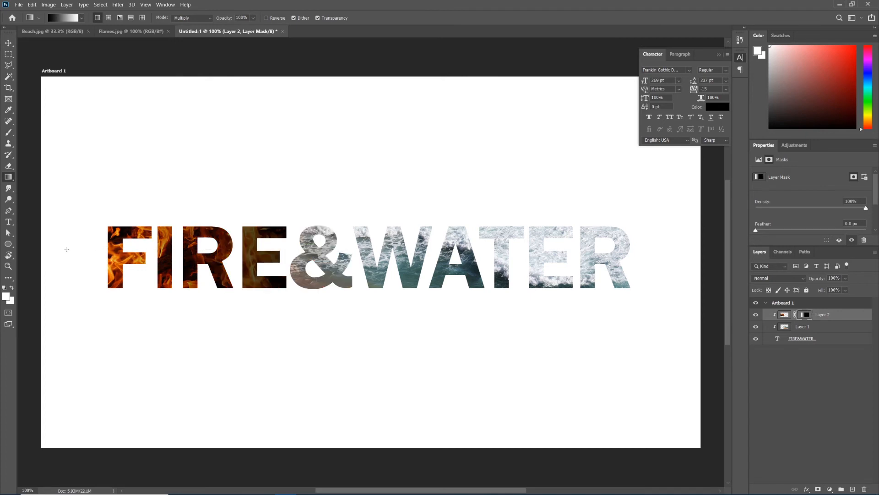
key("ctrl+z")
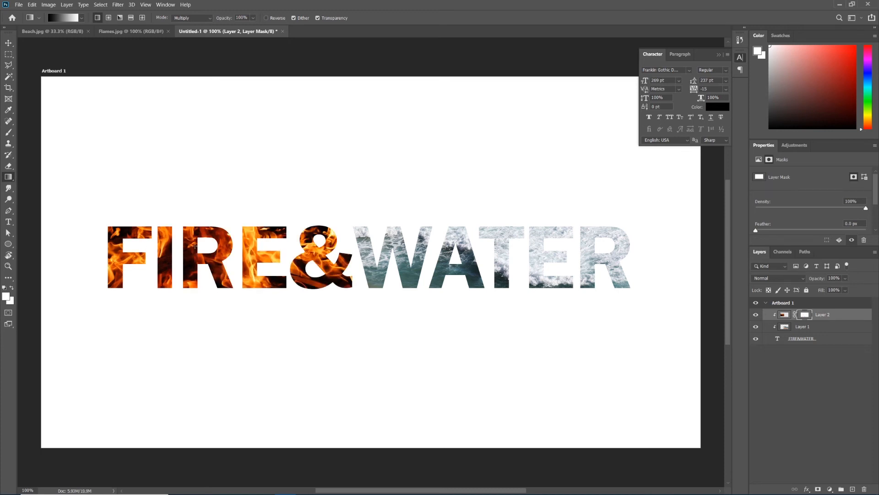
Step: Draw a short diagonal black-to-white gradient on the flames mask across the ampersand to blend the flames into the beach image
mouse_move(334, 253)
left_mouse_down()
mouse_move(300, 256)
mouse_move(306, 273)
left_mouse_up()
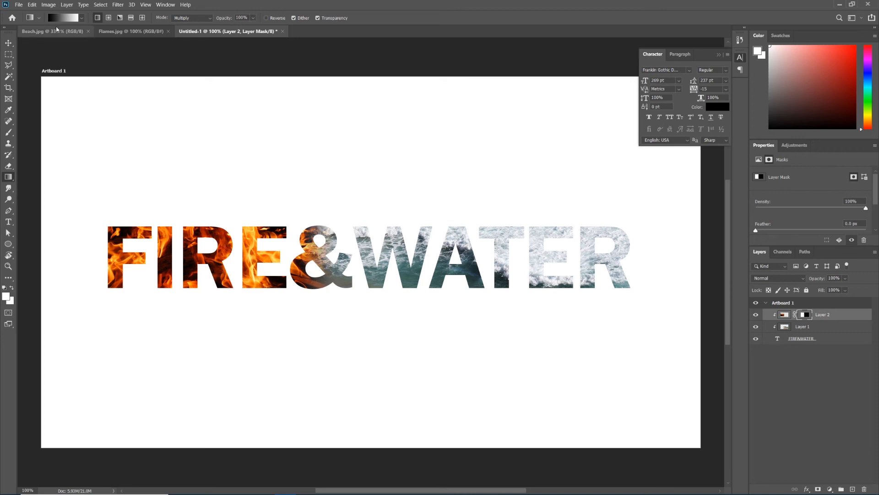
Step: Create a new document from the Web Large preset, 1920 x 1080 px at 72 ppi
left_click(20, 4)
left_click(24, 13)
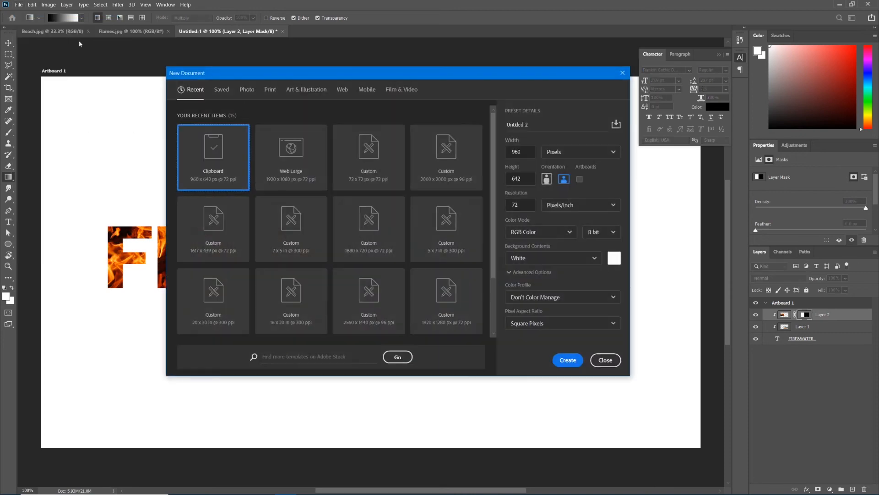
left_click(287, 159)
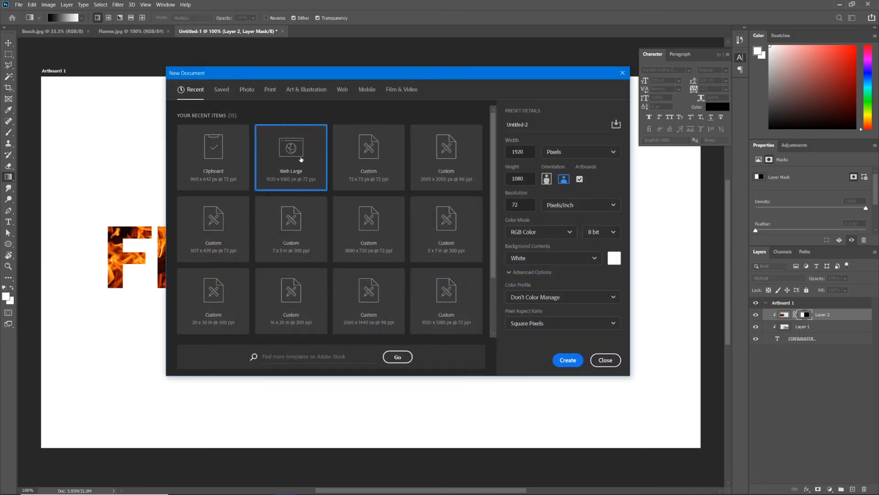
left_click(568, 360)
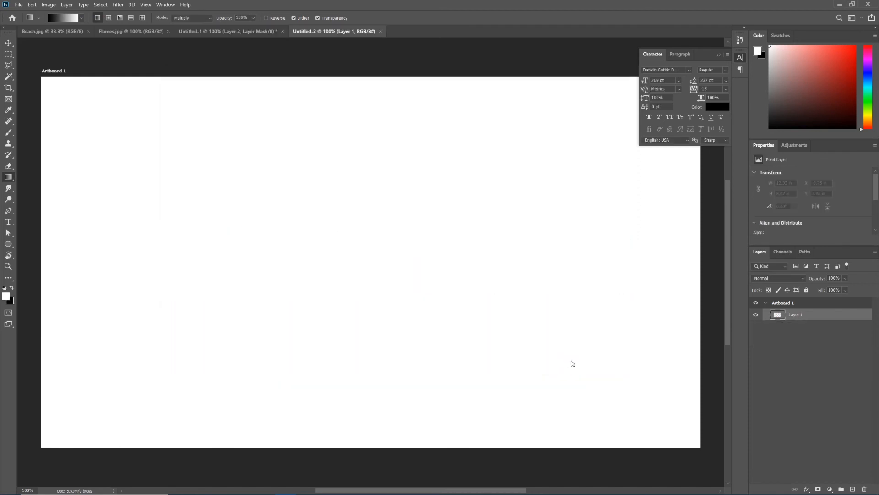
Step: Set the Pen tool in Shape mode to a black fill and no stroke
left_click(9, 211)
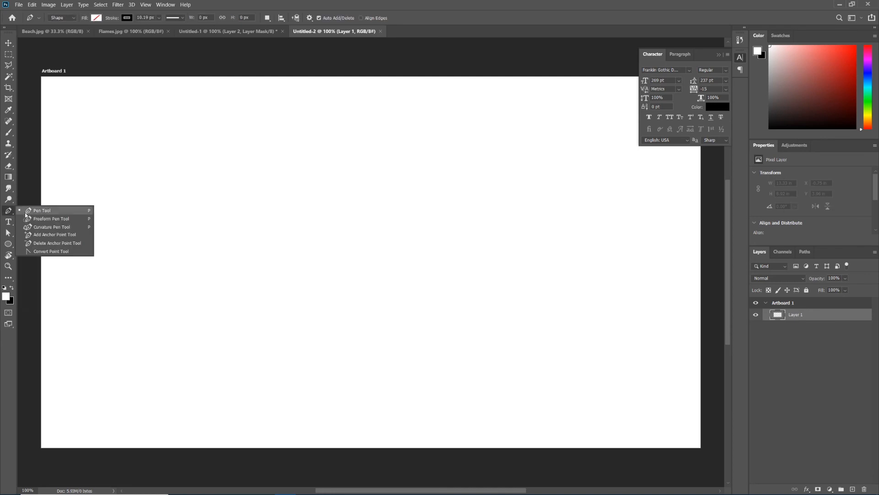
left_click(33, 210)
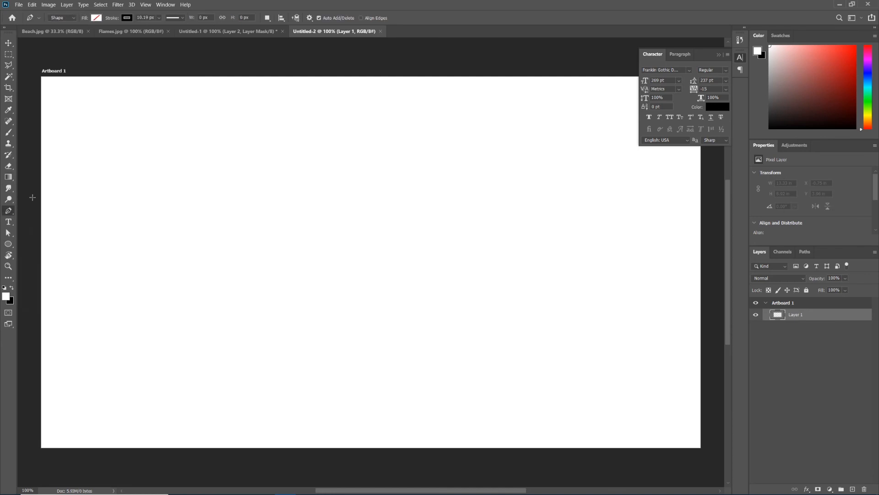
left_click(129, 19)
left_click(78, 34)
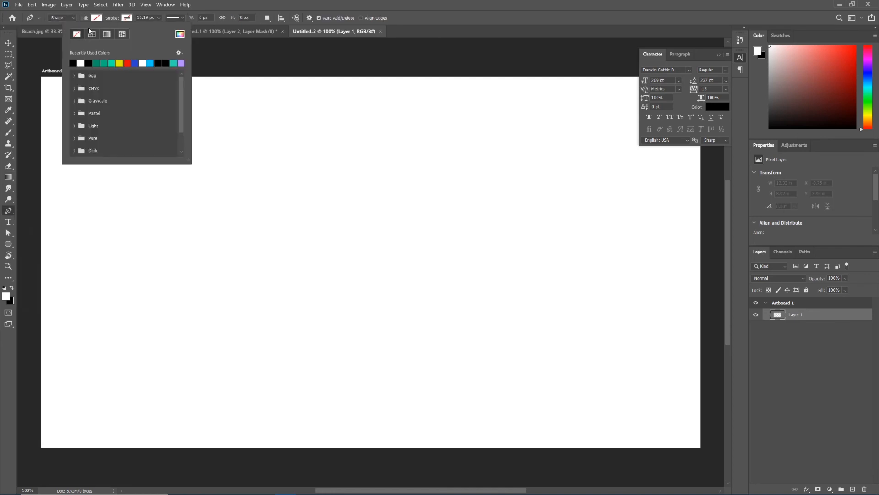
left_click(97, 19)
left_click(43, 63)
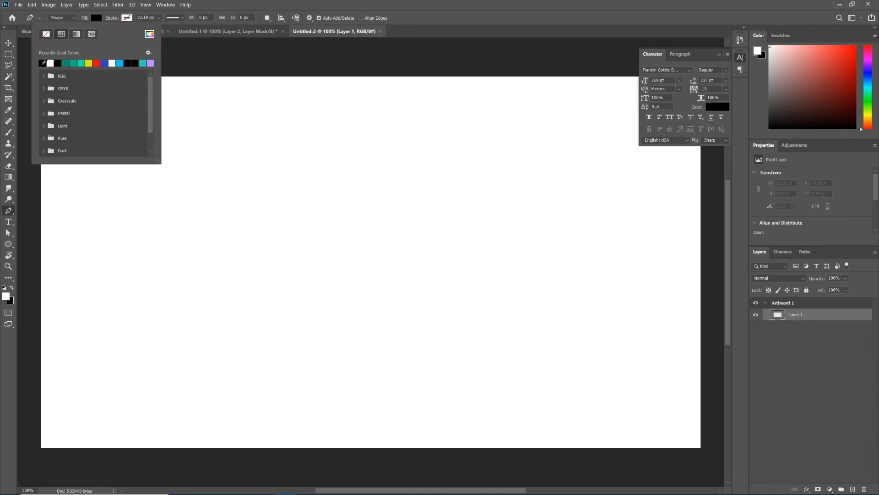
left_click(86, 22)
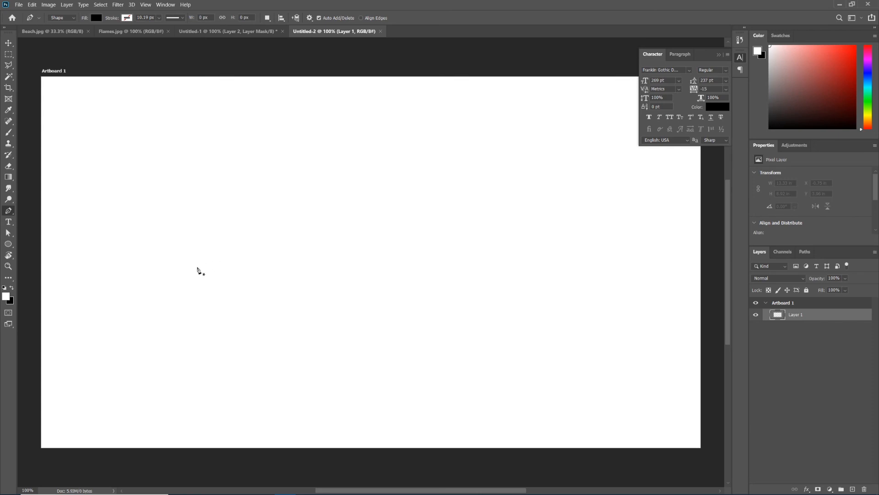
Step: Draw a closed, curved car-like shape about 1355 px wide and 430 px high across the middle of the artboard
left_click(192, 271)
left_click_drag(332, 198, 450, 193)
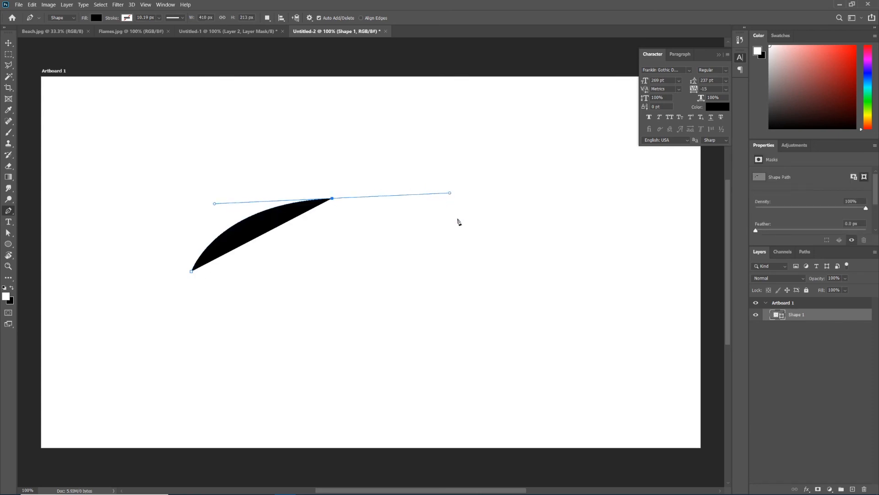
left_click_drag(503, 252, 582, 266)
left_click_drag(475, 343, 313, 344)
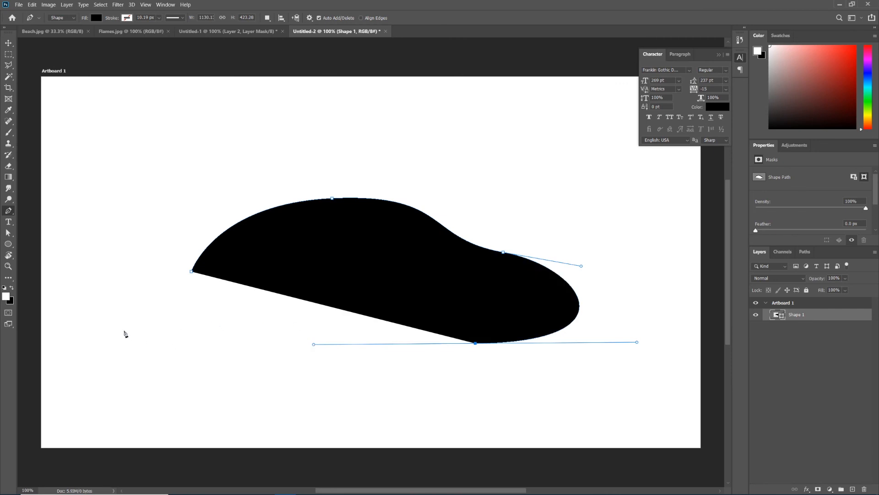
left_click_drag(125, 333, 117, 316)
left_click_drag(140, 255, 191, 263)
left_click(191, 271)
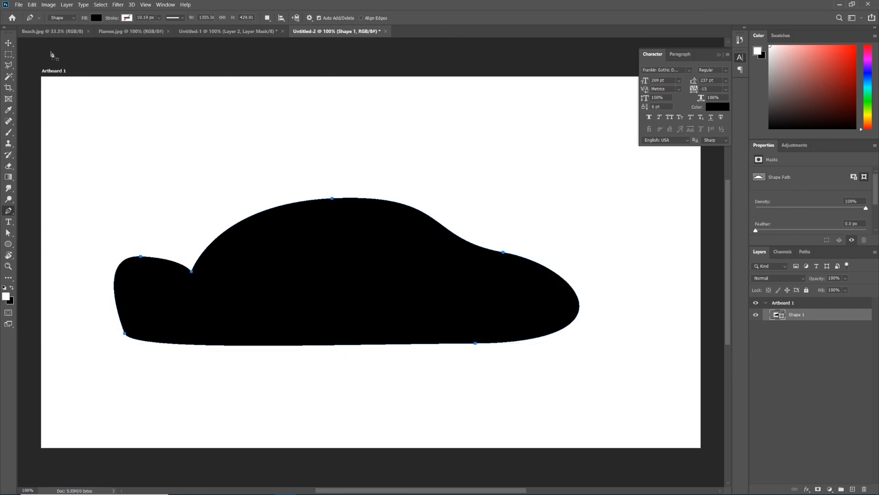
Step: Paste the copied beach image above the shape and scale it to about 38.6%, placed at about X 0.21 in, Y 1.53 in
left_click(41, 32)
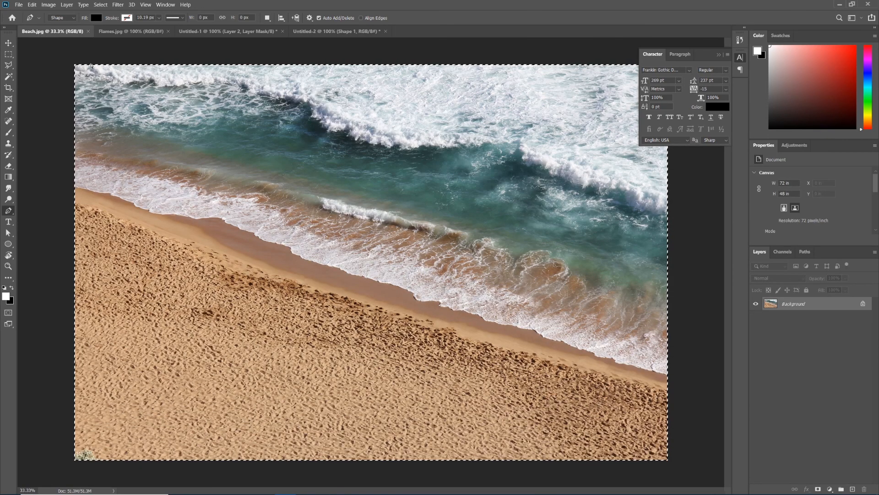
left_click(337, 31)
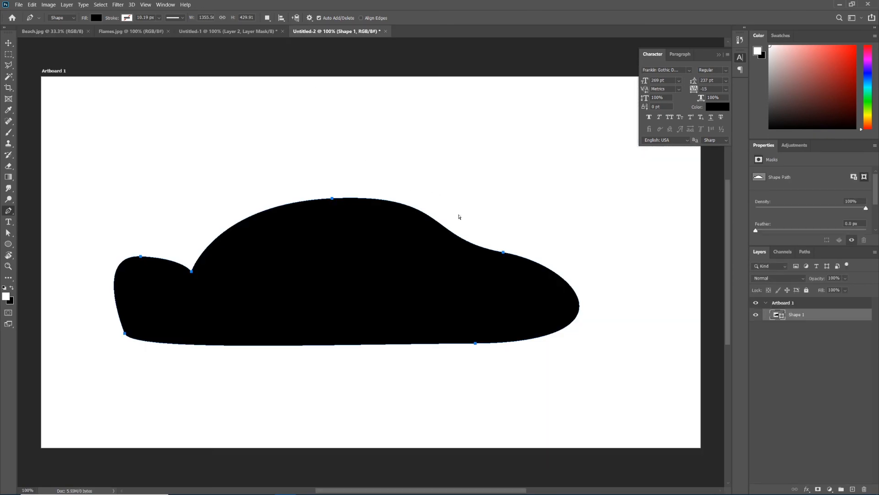
key("ctrl+v")
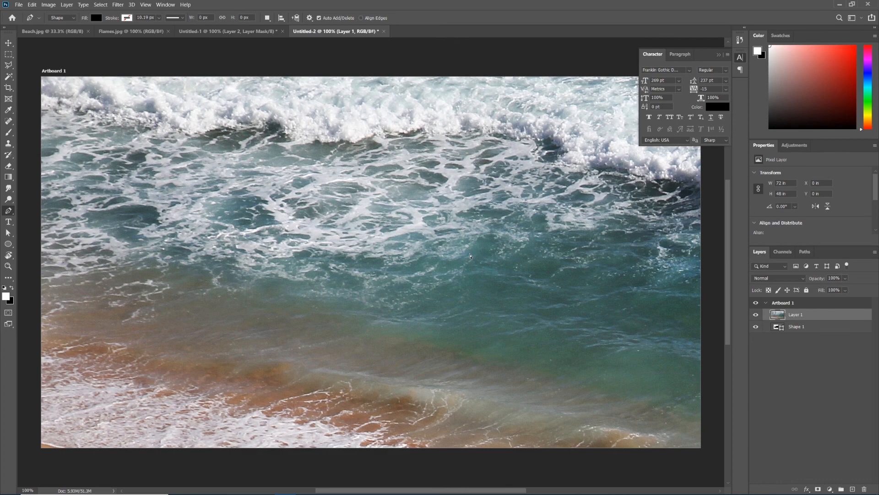
key("ctrl+t")
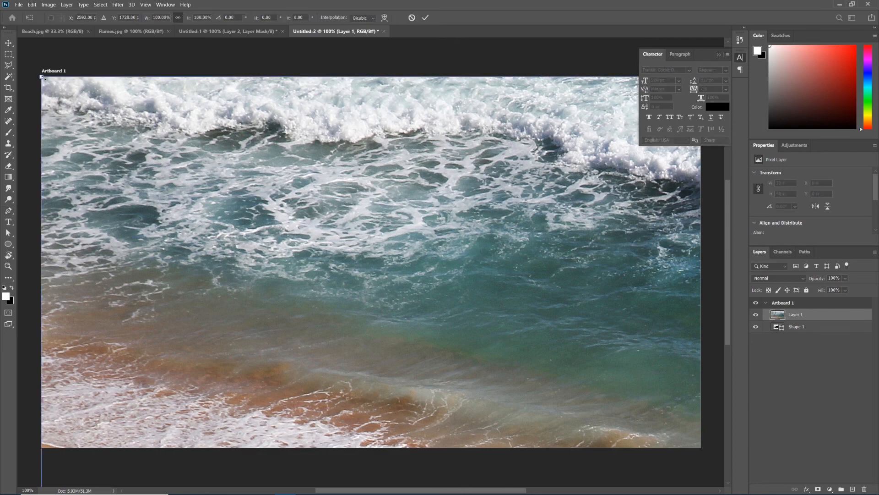
left_click_drag(42, 78, 102, 148)
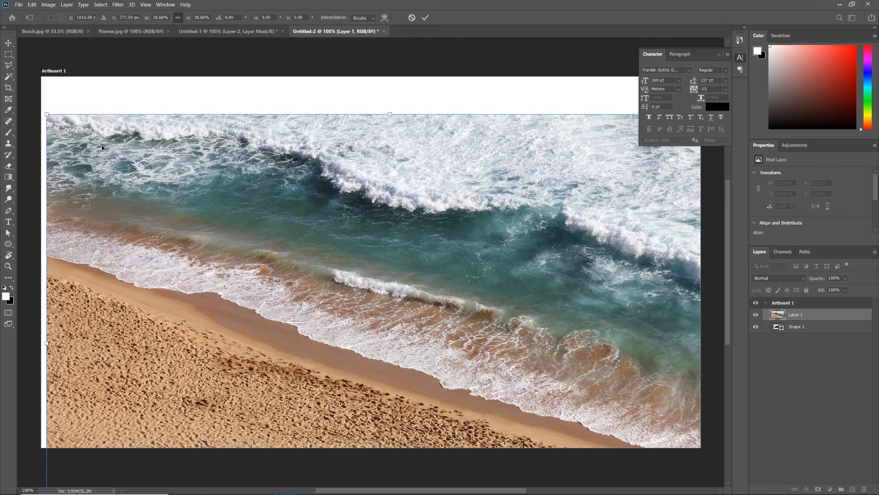
key("Return")
key("p")
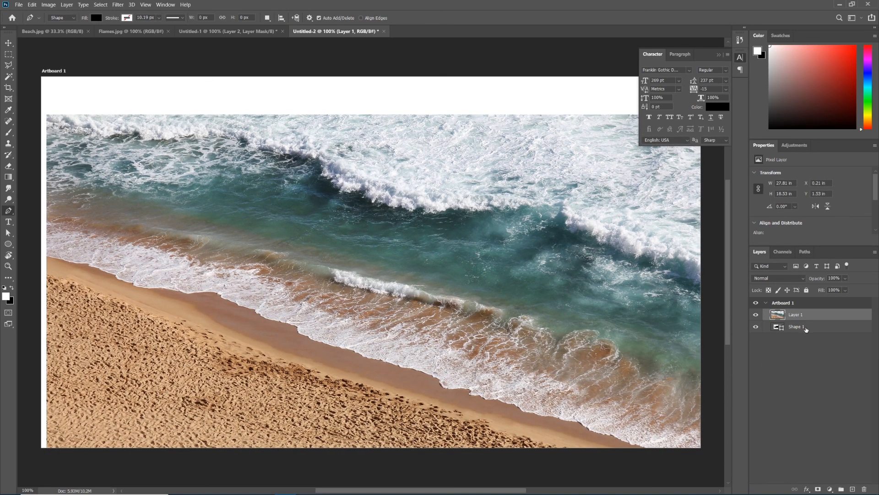
Step: Clip the beach image to the drawn shape with a clipping mask, and return to the FIRE&WATER document
left_click(800, 328)
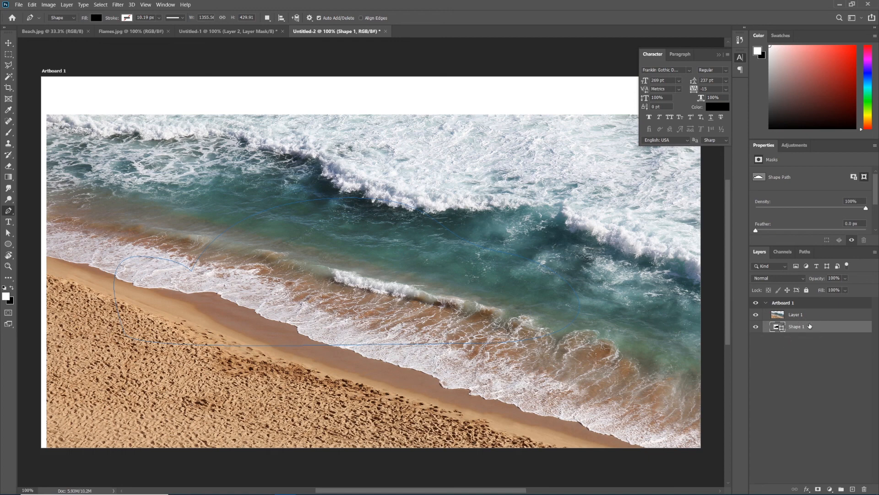
right_click(818, 317)
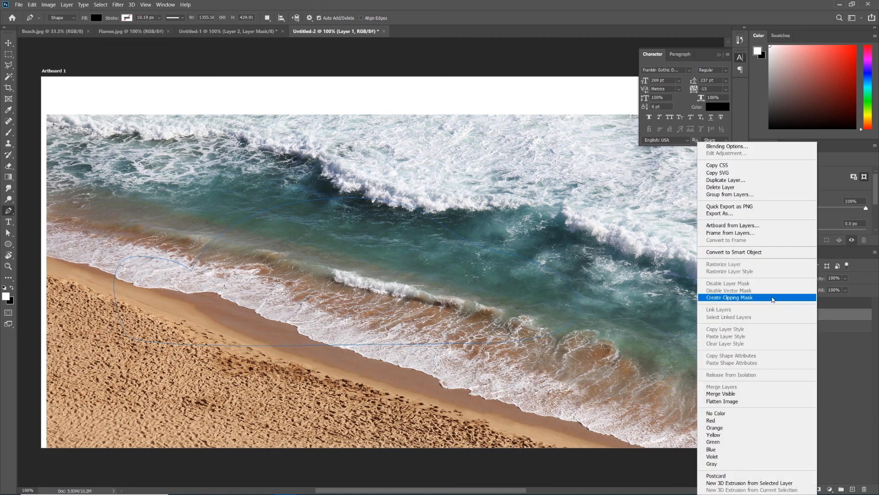
left_click(776, 301)
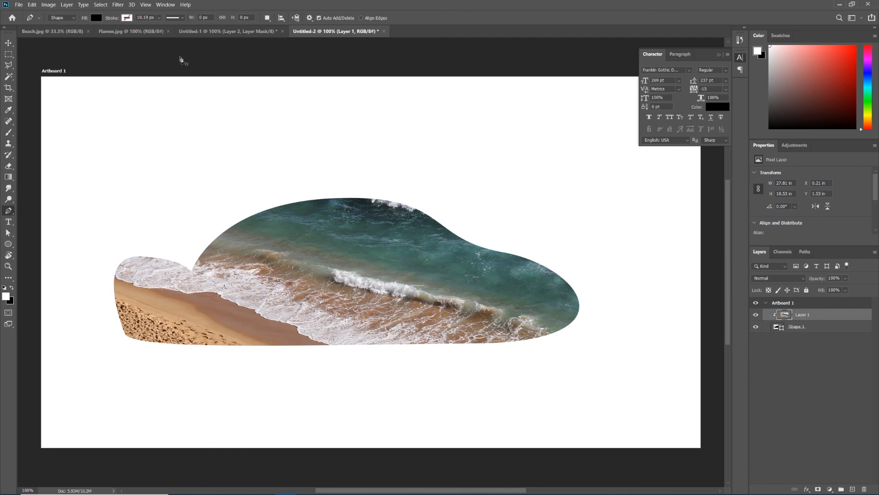
left_click(220, 31)
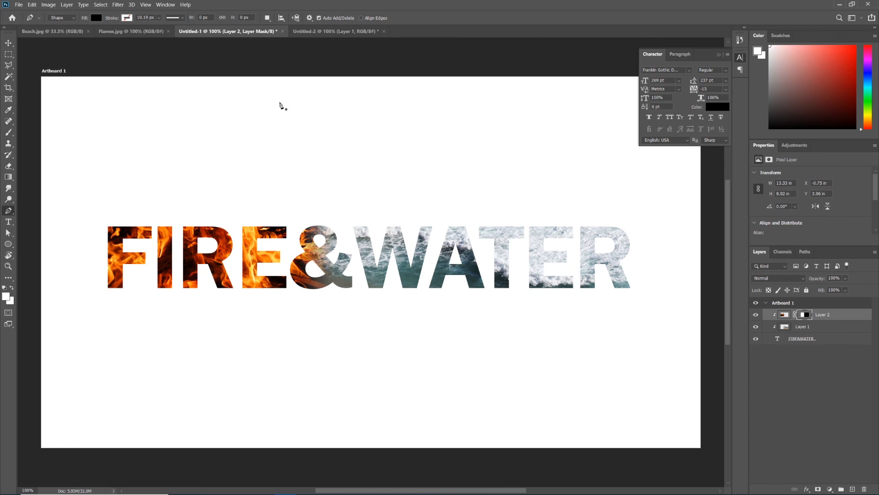